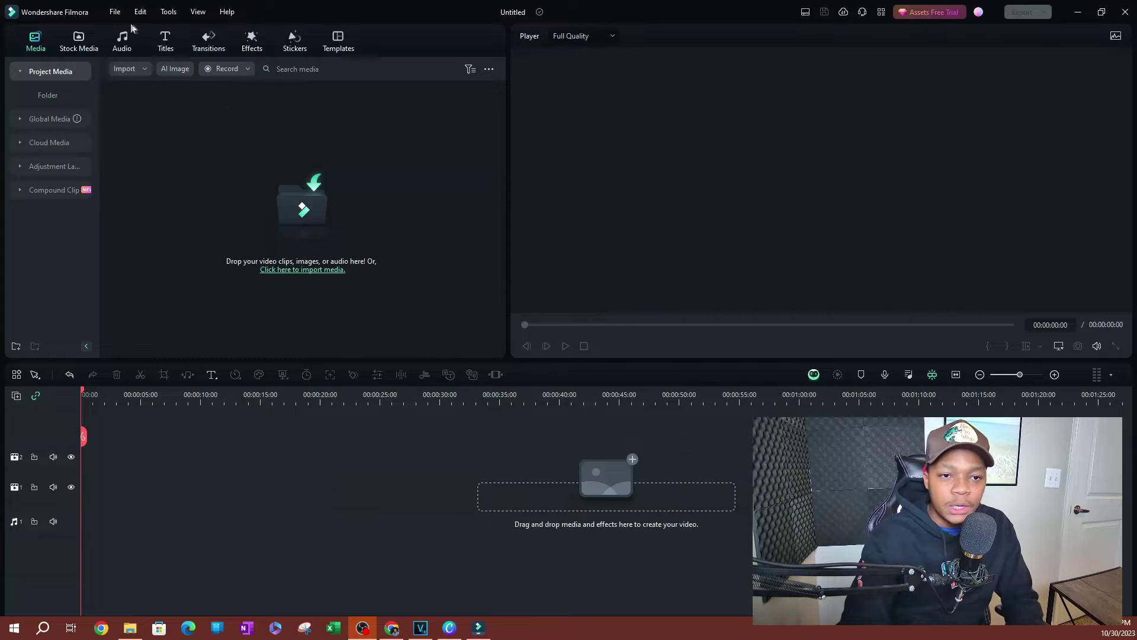
Search the Pexels stock videos for news and add the clip of the reporter in red to the timeline.
left_click(71, 40)
left_click(20, 119)
left_click(140, 68)
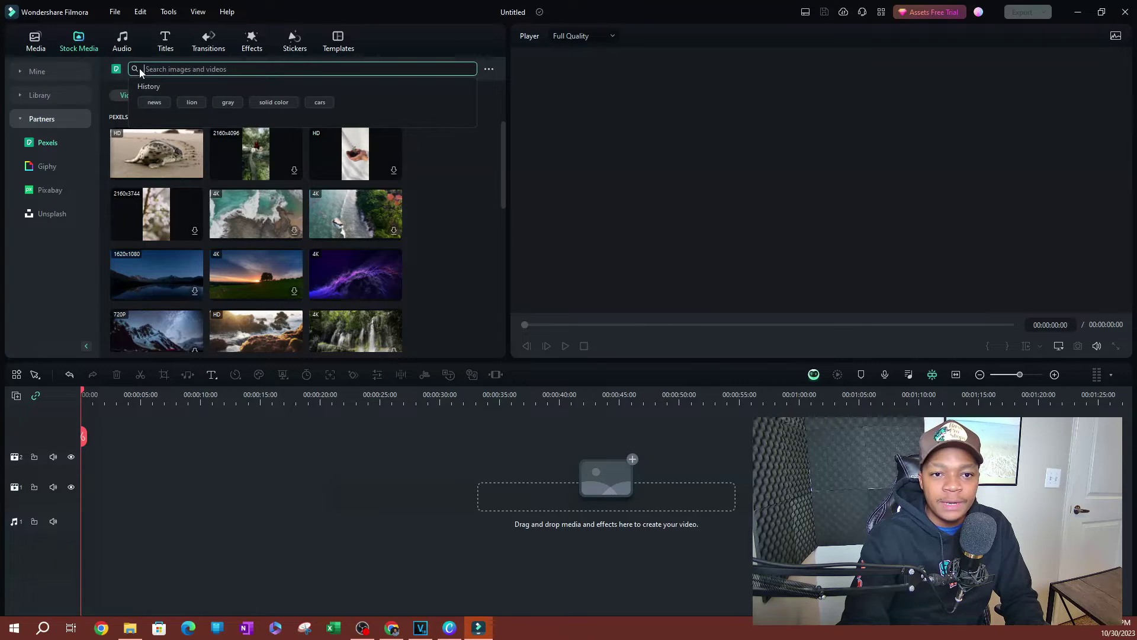
left_click(155, 102)
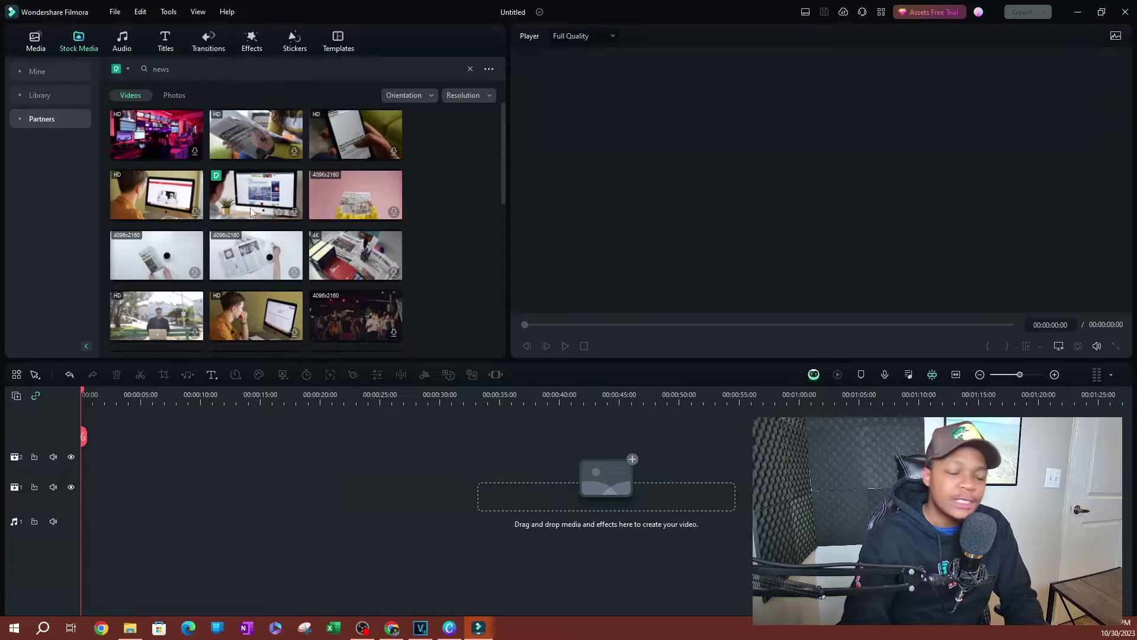
scroll(299, 210, "down", 5)
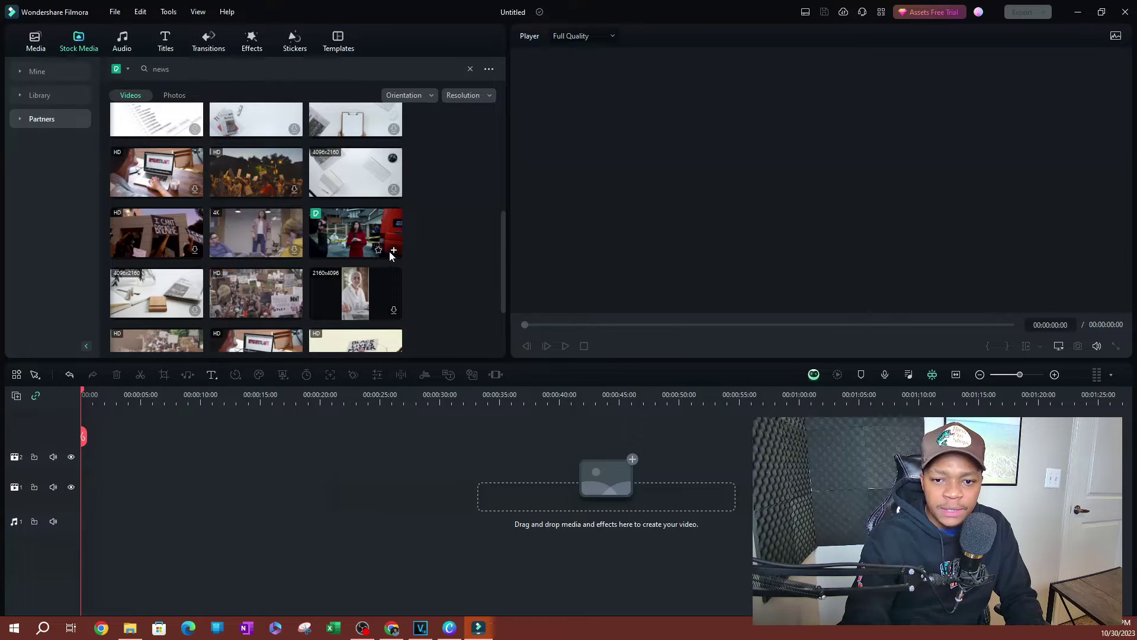
left_click(394, 250)
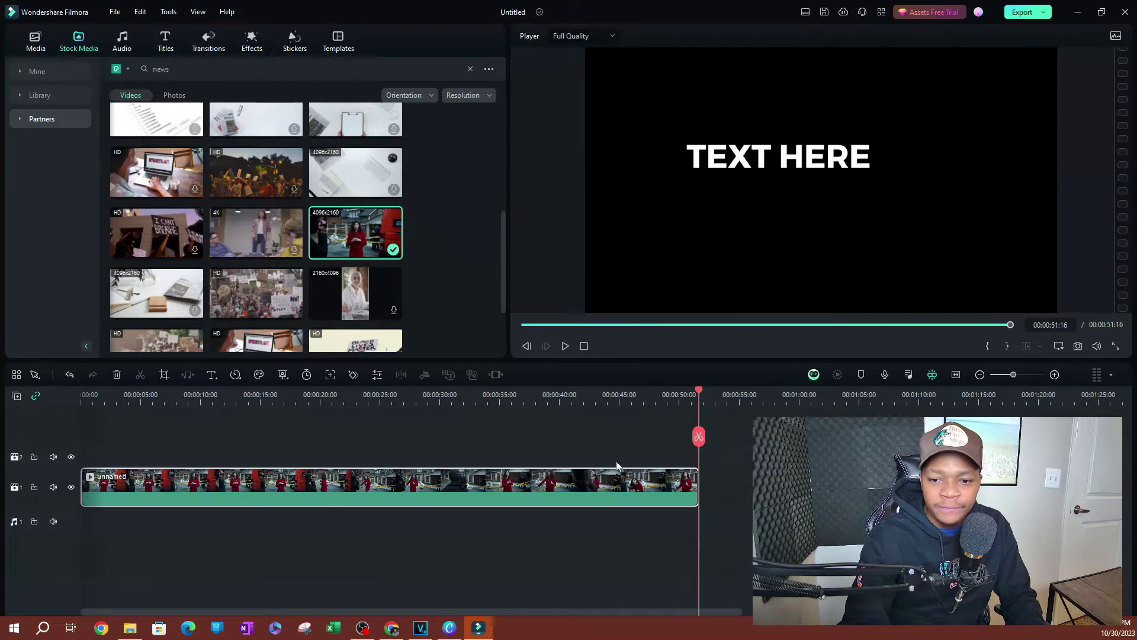
Play the reporter clip from its start, split it at 00:00:01:16 and delete the opening piece without leaving a gap.
left_click_drag(695, 397, 36, 442)
key("space")
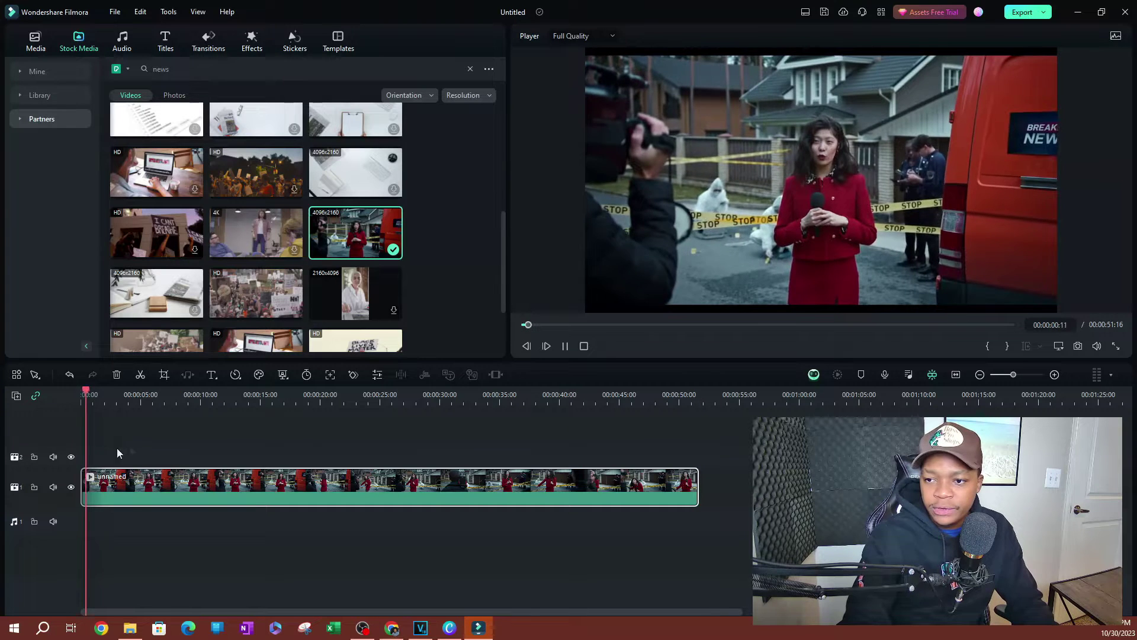
key("space")
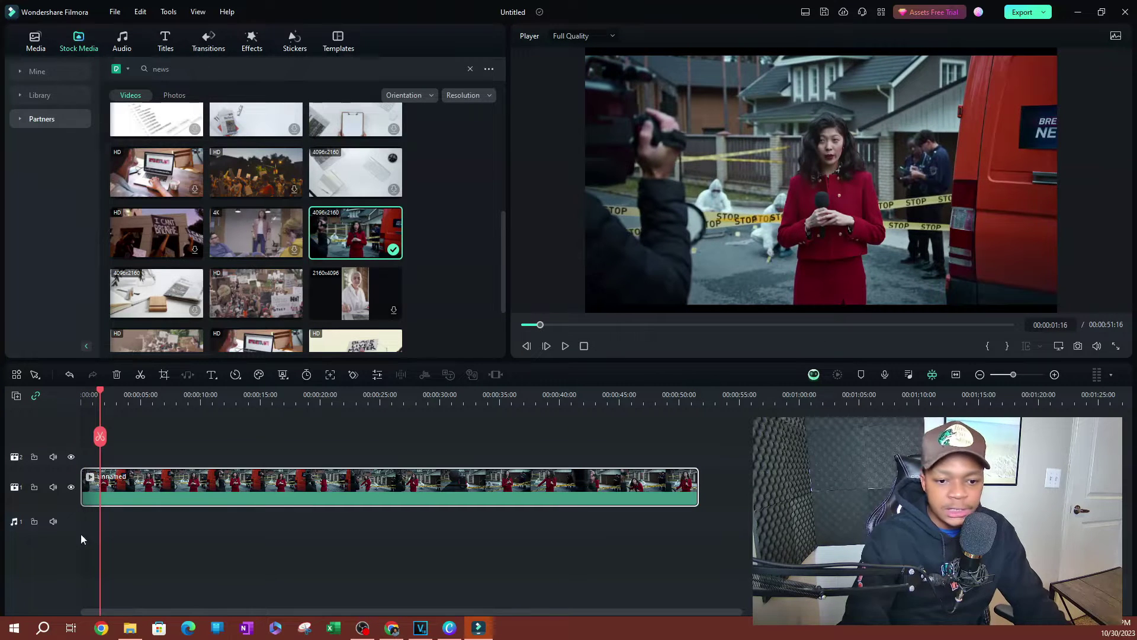
key("ctrl+b")
left_click(92, 501)
key("Delete")
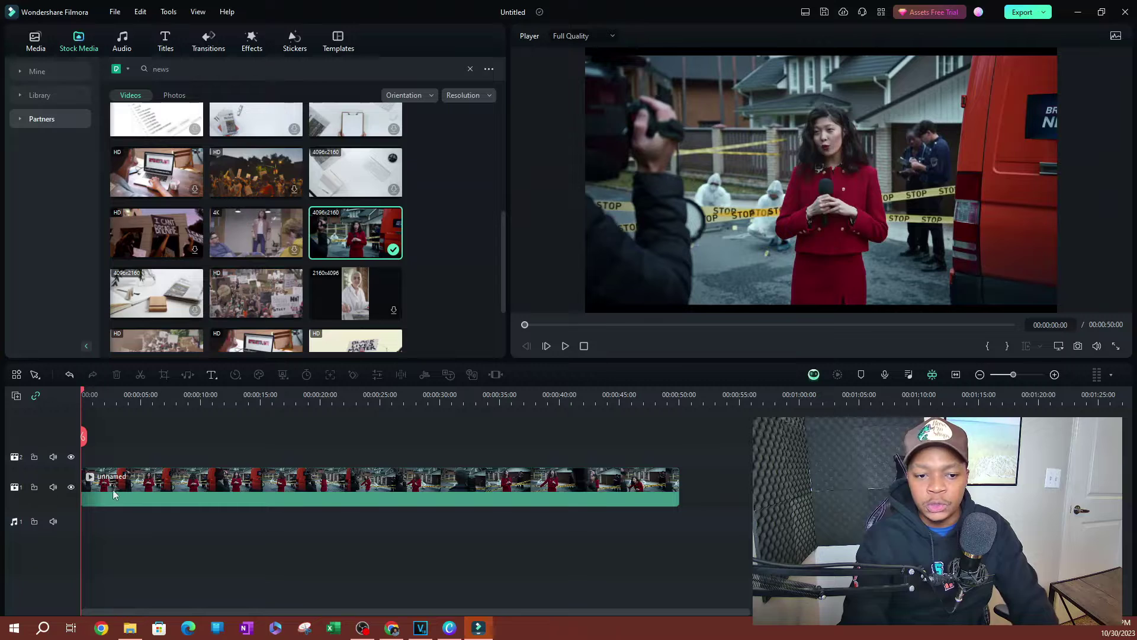
Split the reporter clip at 00:00:11:04, delete the remainder and fit the shortened clip to the timeline view.
left_click_drag(104, 391, 176, 400)
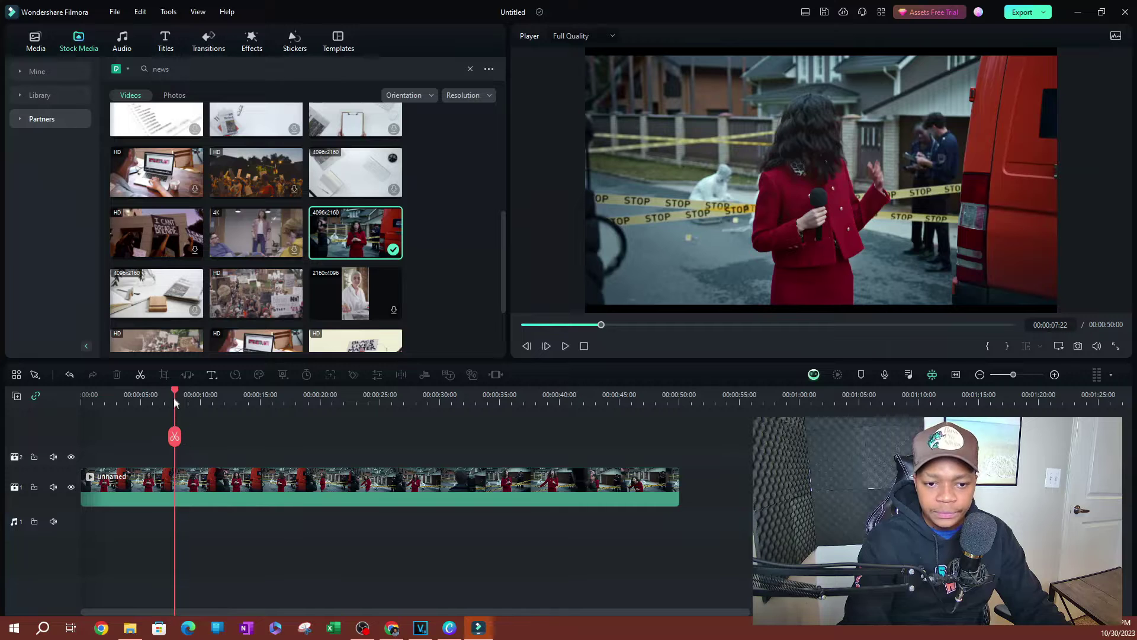
left_click_drag(175, 396, 214, 447)
left_click(214, 441)
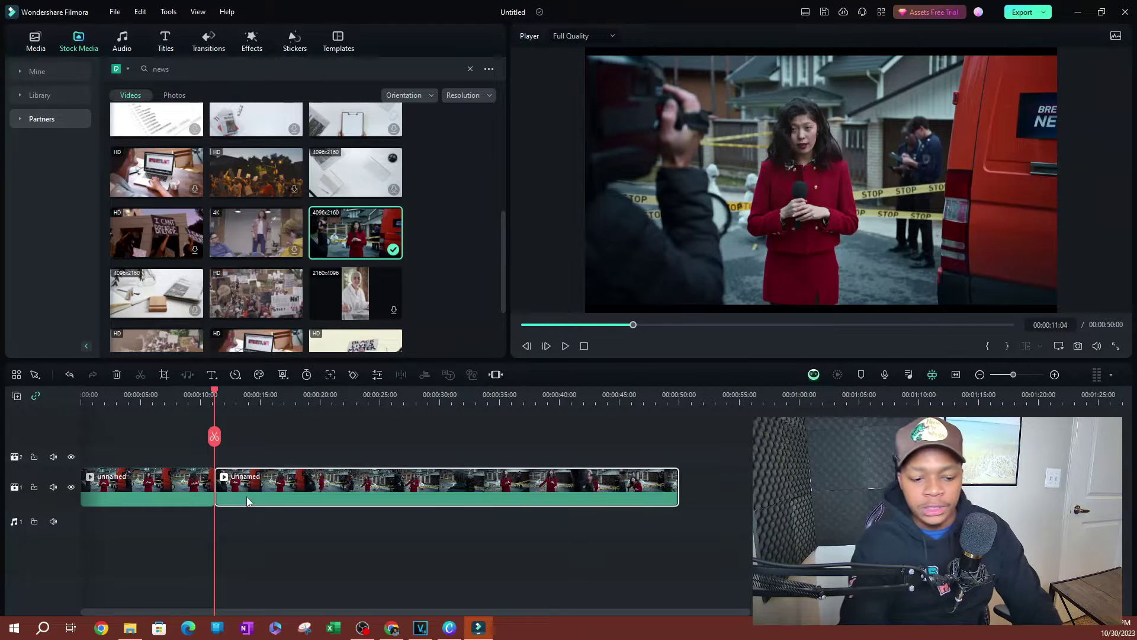
key("Delete")
key("Home")
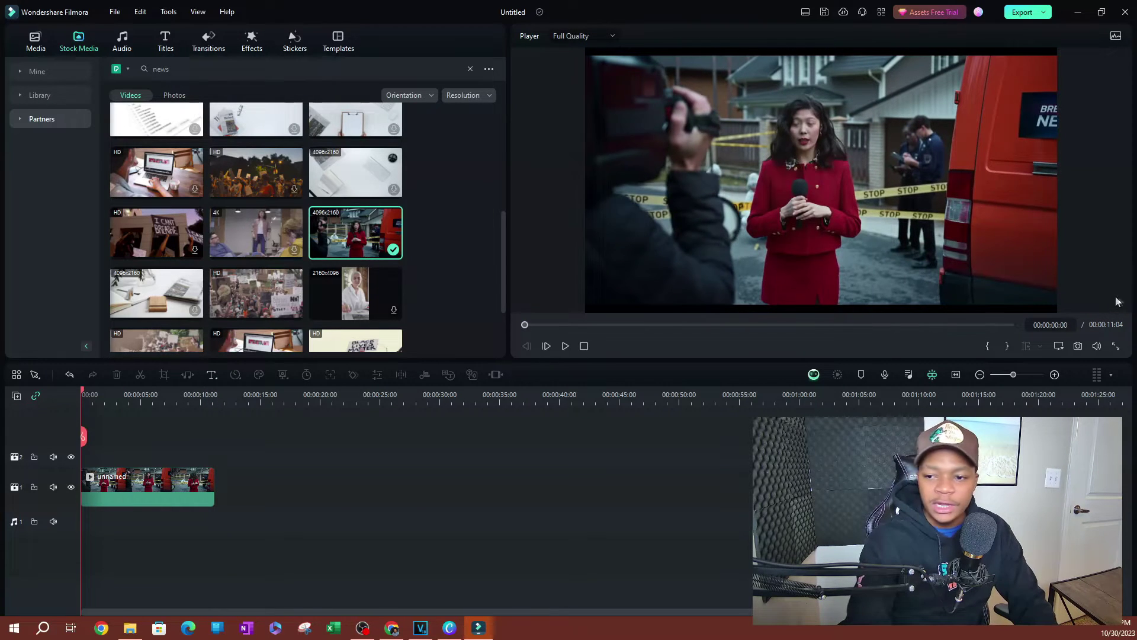
left_click(956, 375)
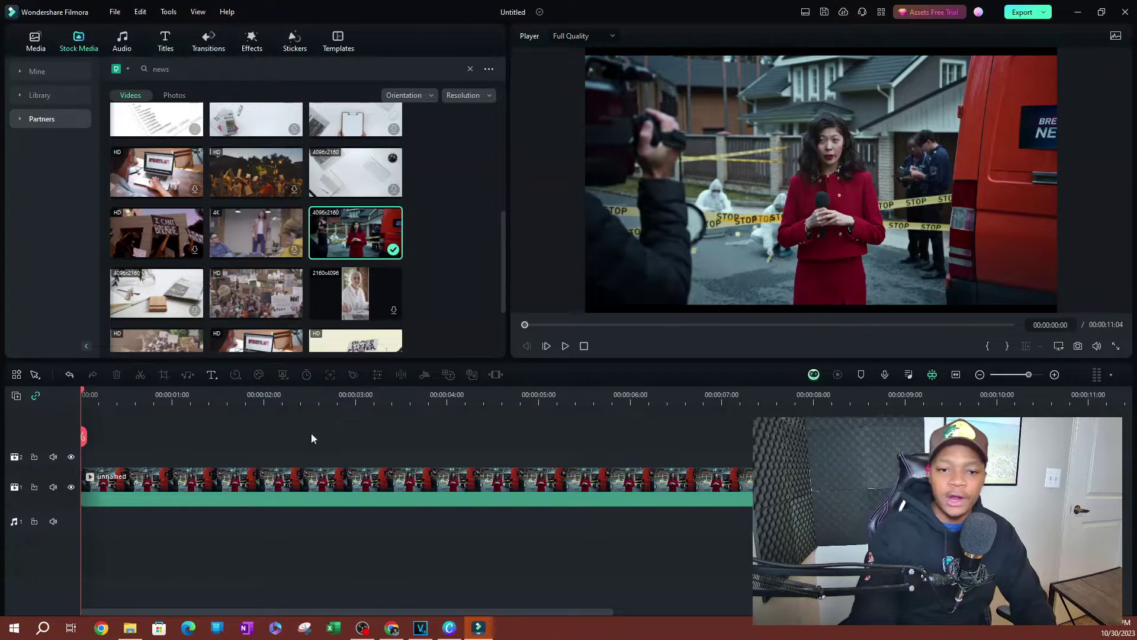
left_click_drag(477, 404, 369, 398)
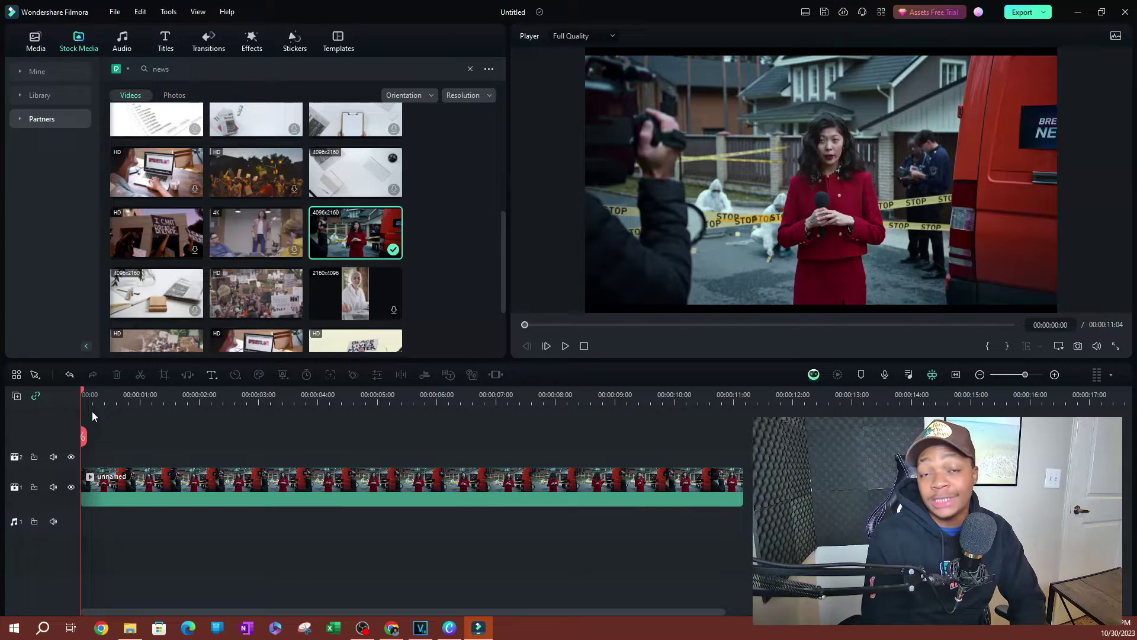
Open the Callout category in the titles library.
left_click(165, 42)
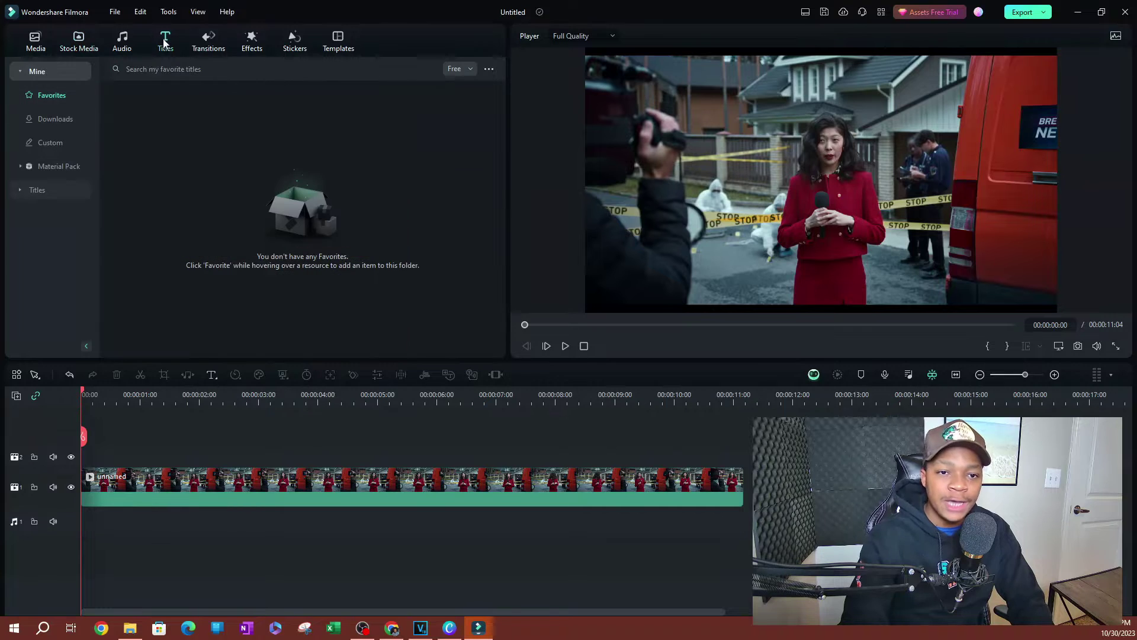
left_click(13, 74)
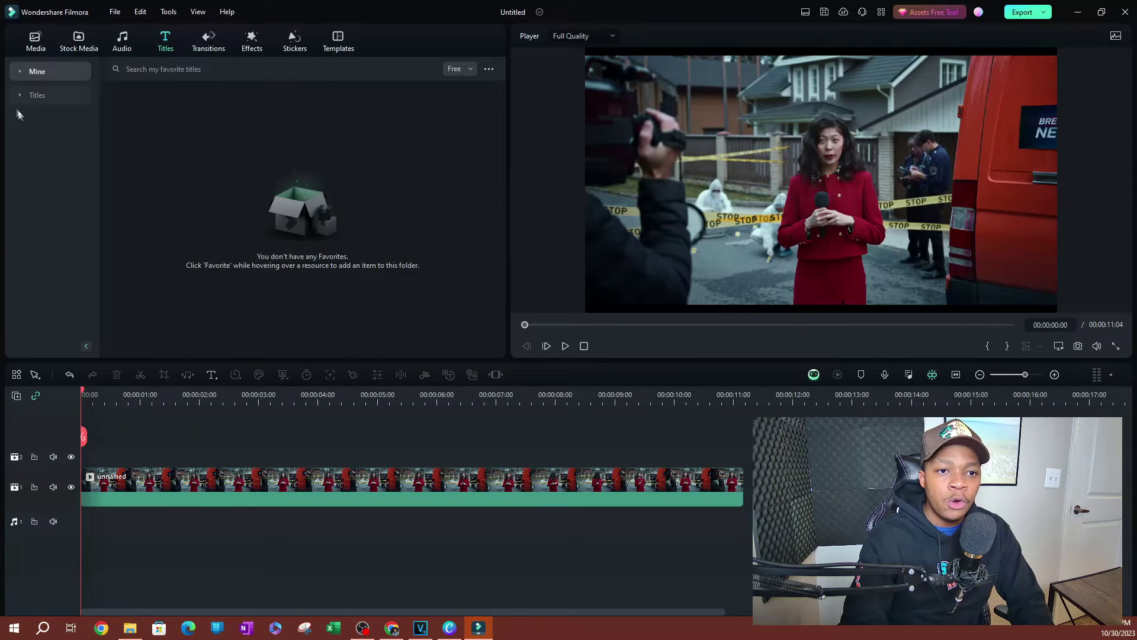
left_click(19, 96)
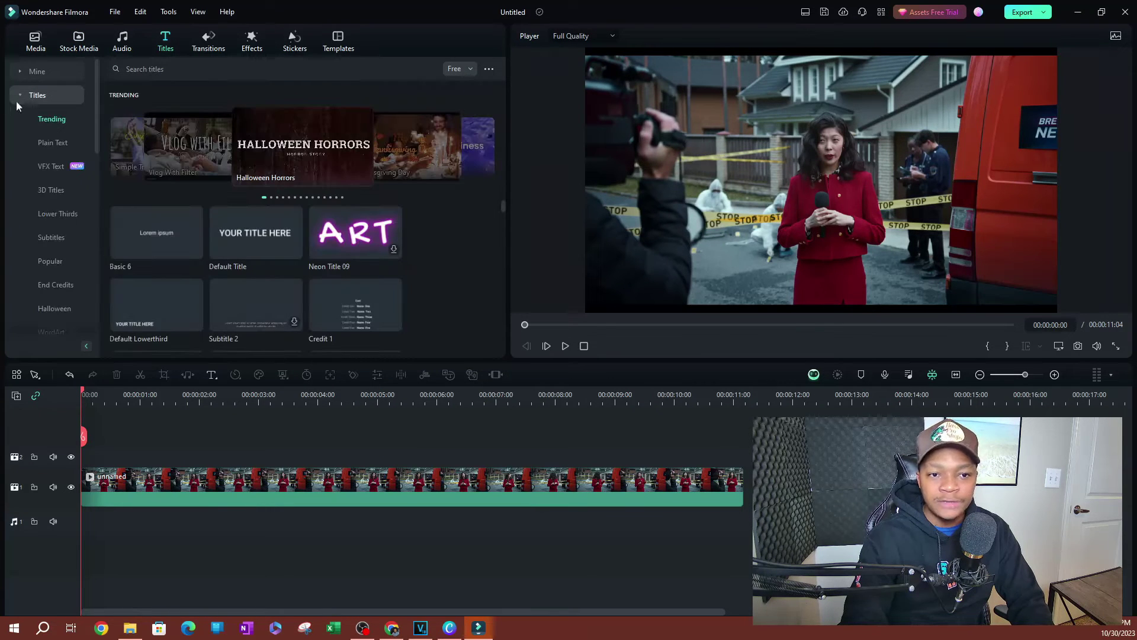
scroll(50, 233, "down", 8)
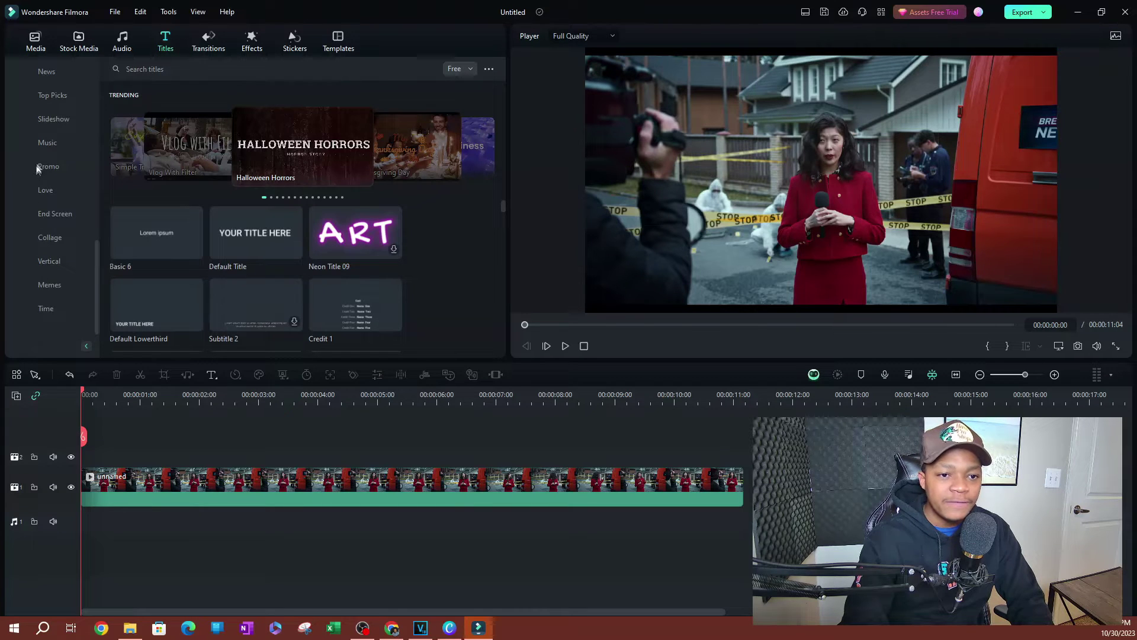
scroll(37, 169, "up", 6)
scroll(48, 169, "up", 4)
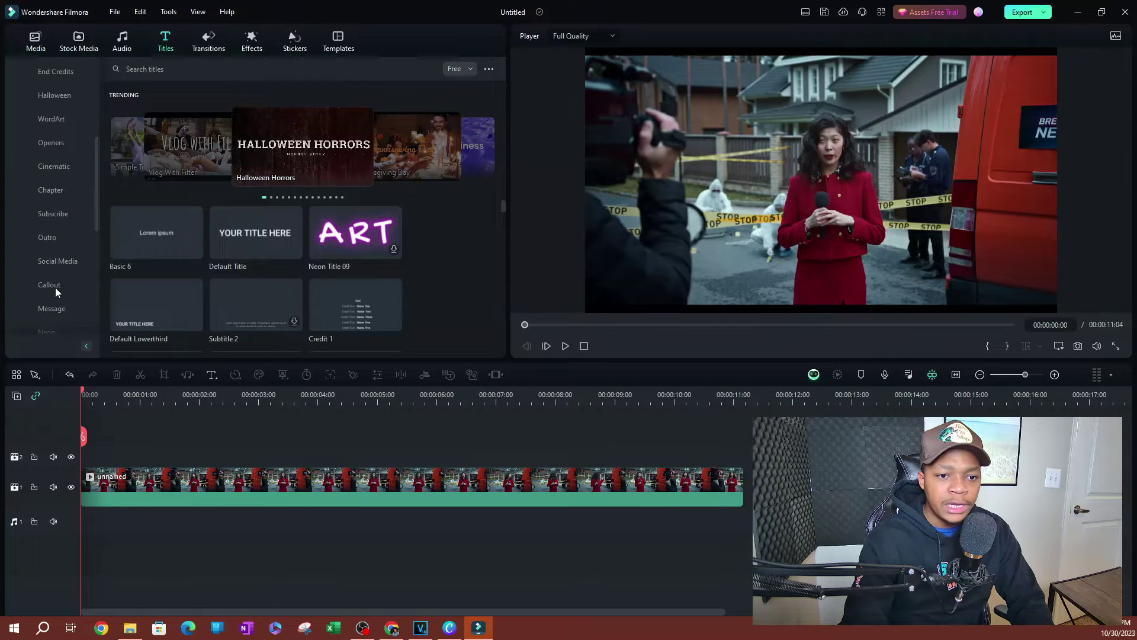
left_click(55, 288)
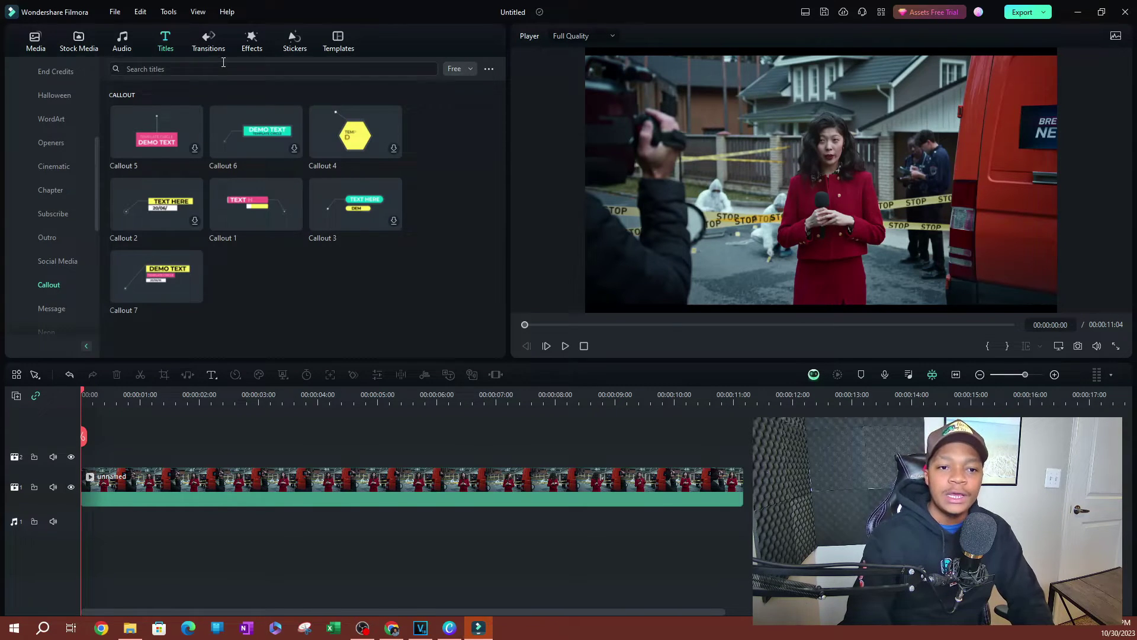
Examine the callout titles with the filter set to All, and return the filter to Free.
left_click(457, 76)
left_click(461, 88)
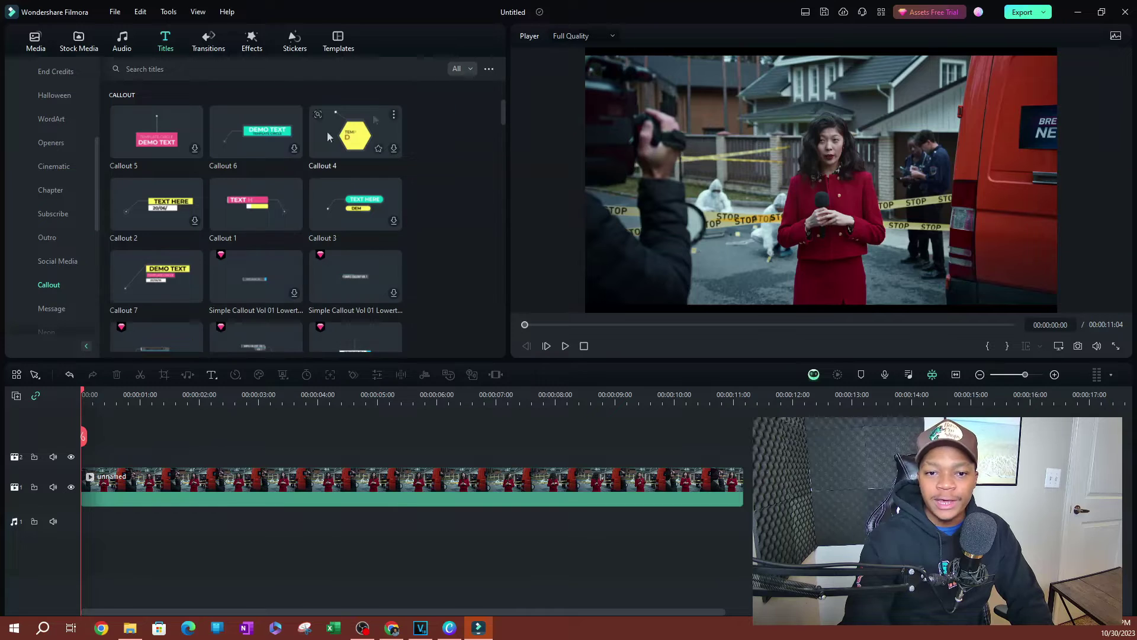
scroll(350, 213, "down", 3)
scroll(354, 214, "down", 10)
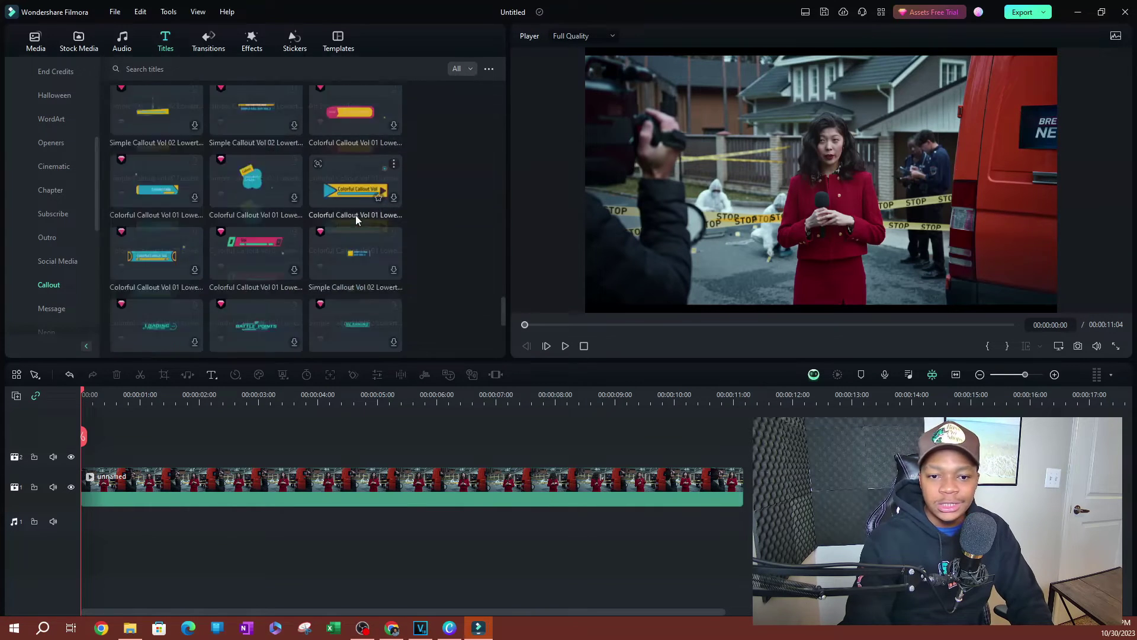
scroll(297, 219, "up", 5)
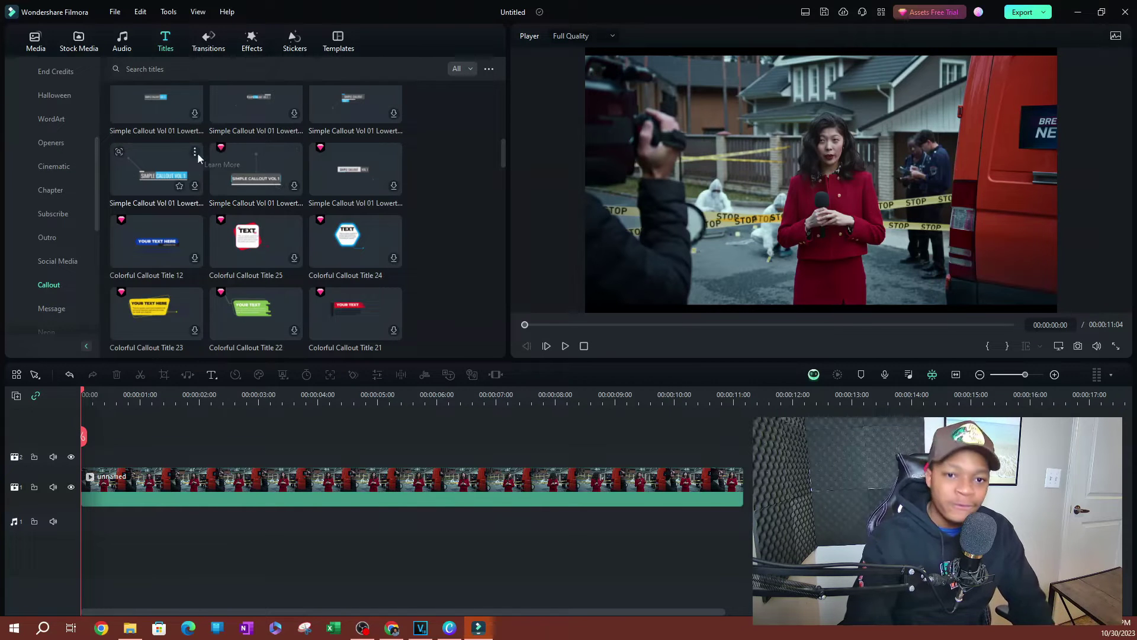
scroll(320, 130, "up", 5)
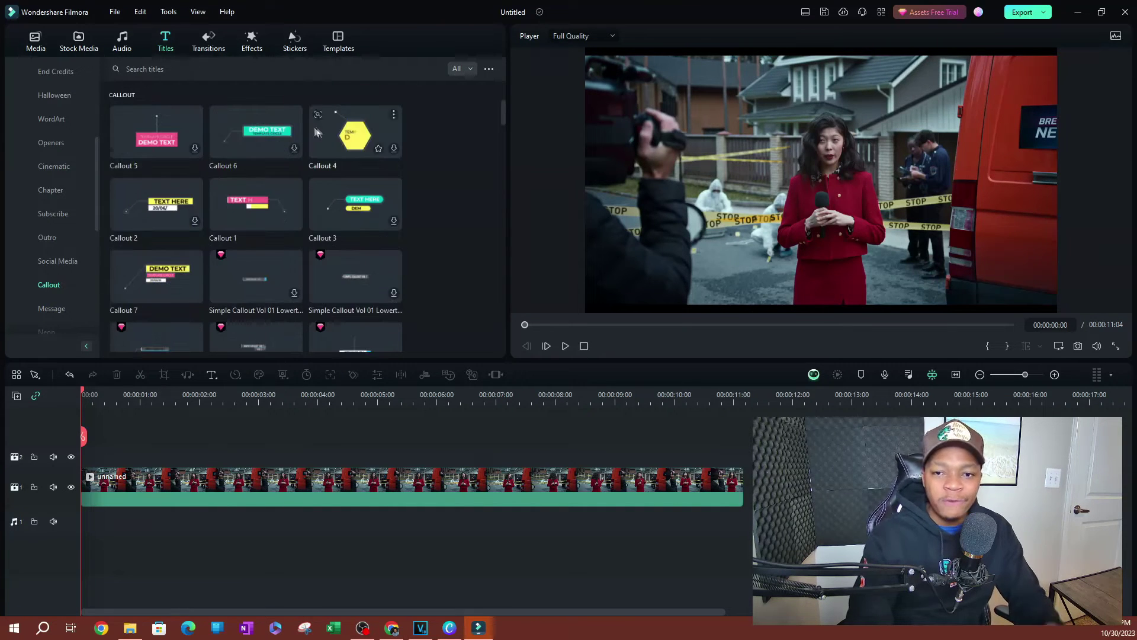
left_click(468, 68)
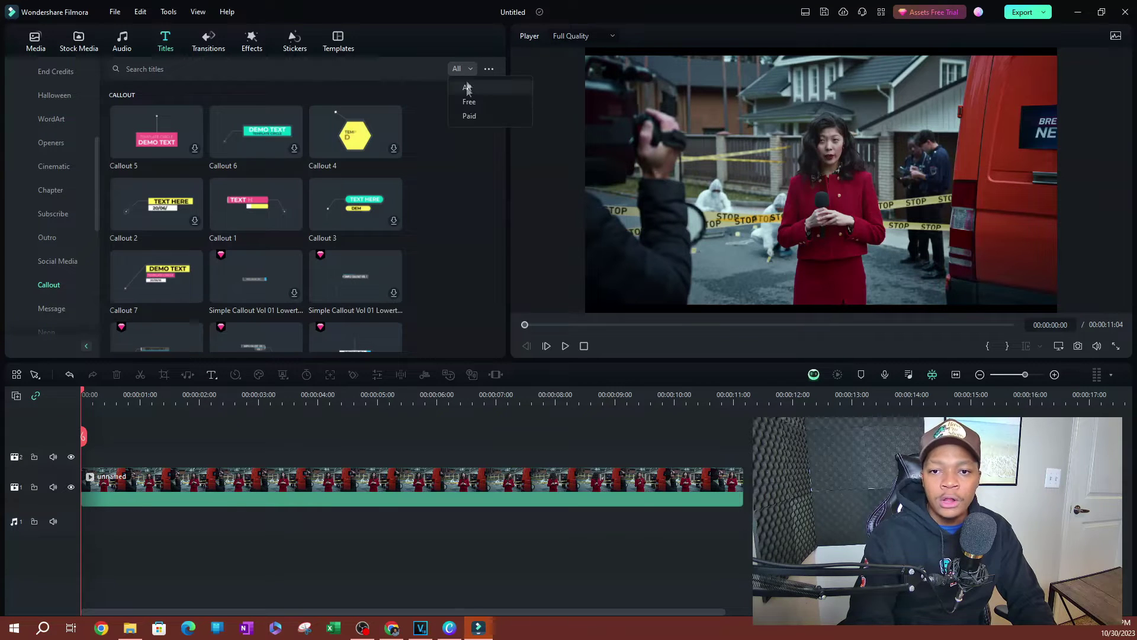
left_click(468, 102)
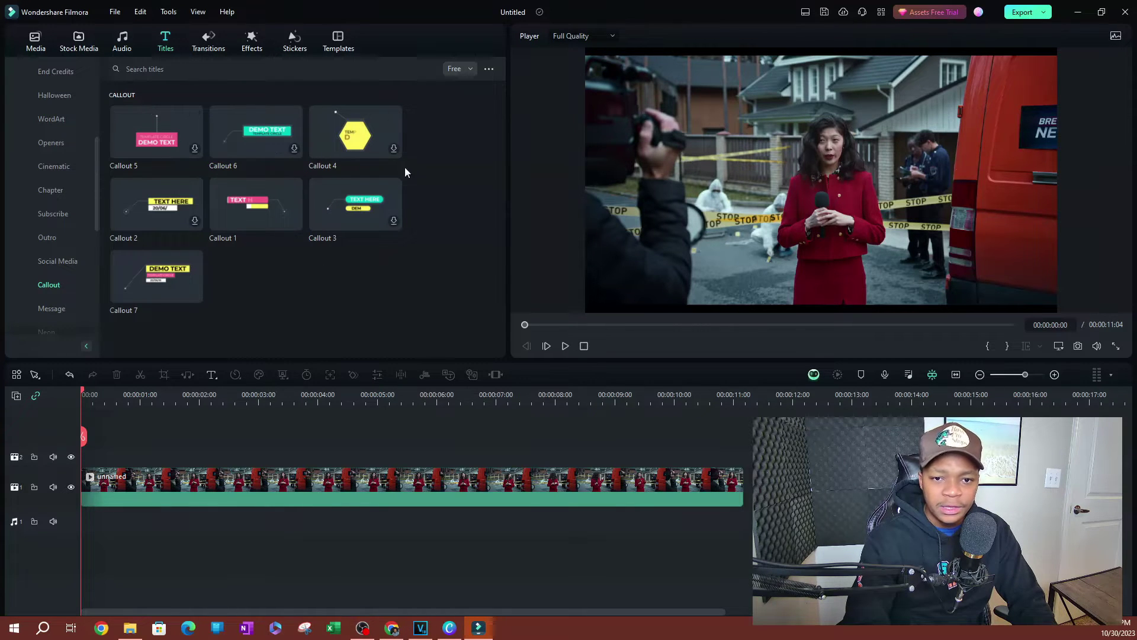
Add the Callout 3 title on the track above the reporter clip and extend it to the clip's full length.
left_click(393, 221)
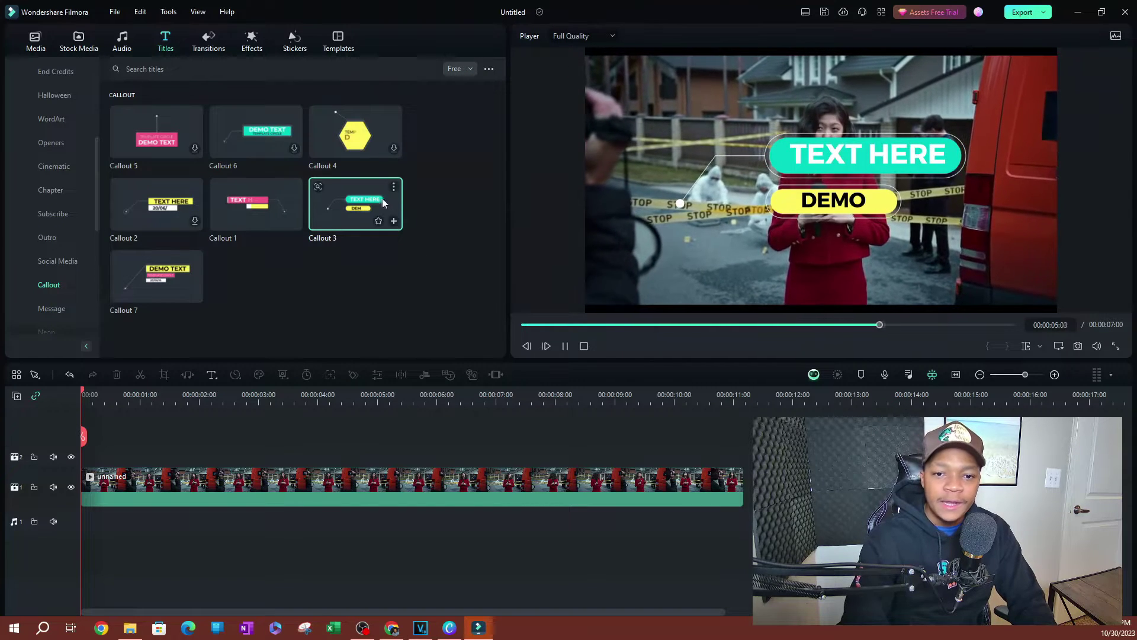
left_click_drag(334, 204, 95, 464)
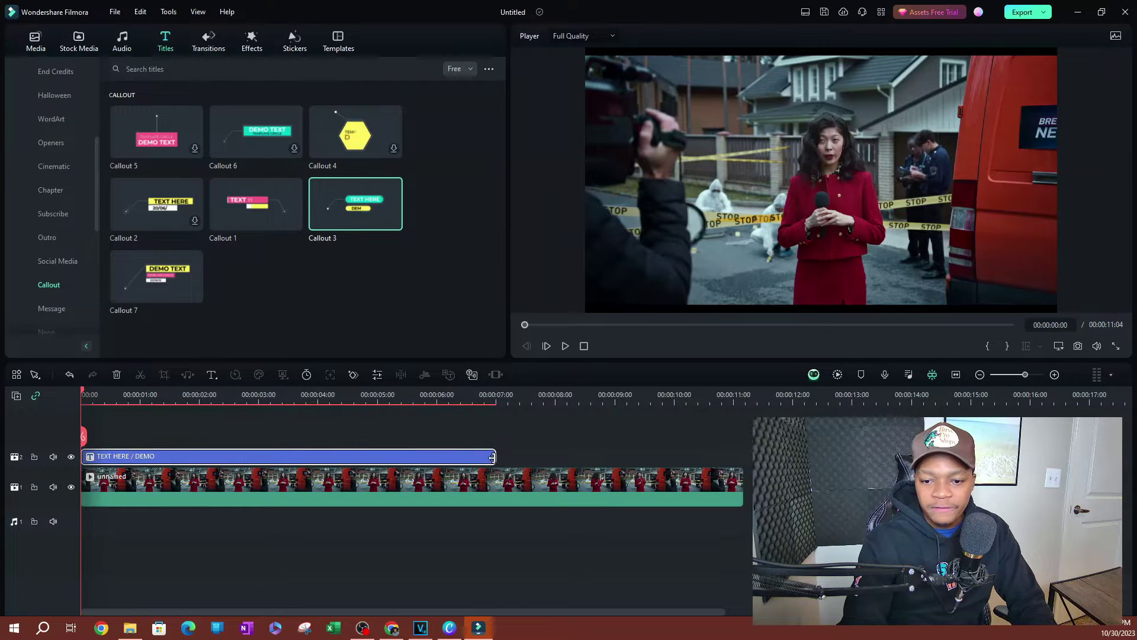
left_click_drag(494, 457, 741, 496)
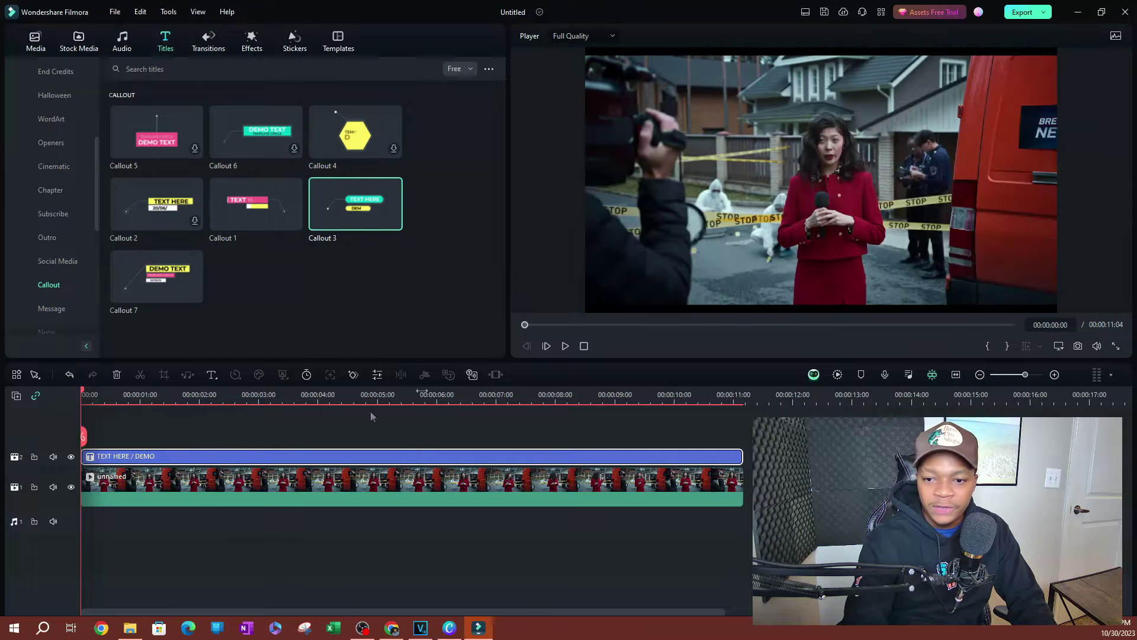
left_click(566, 347)
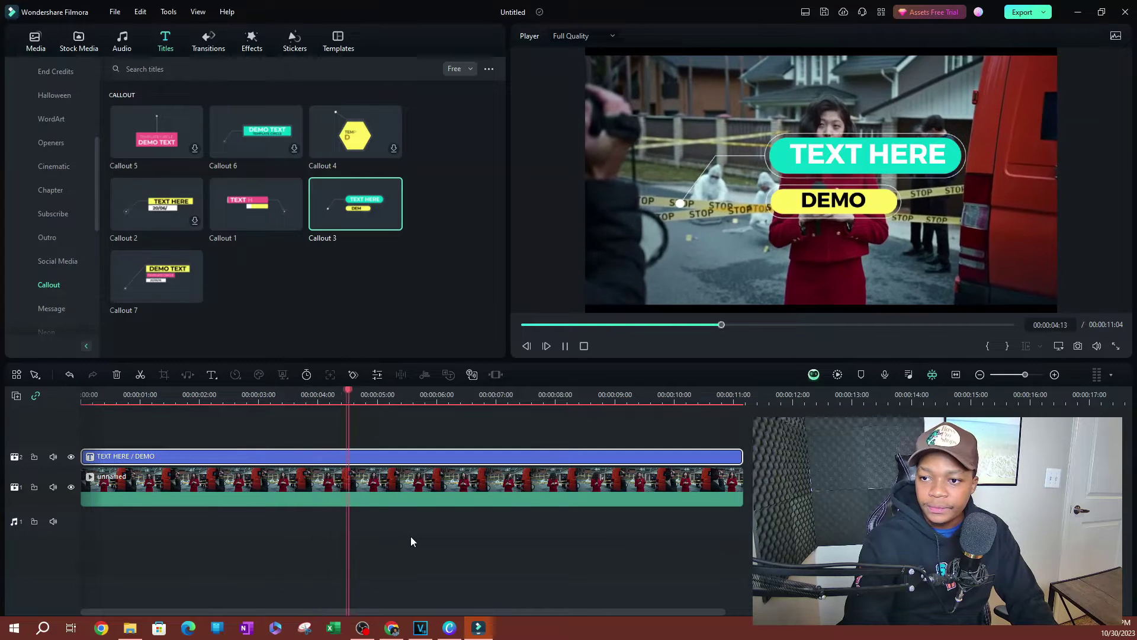
key("space")
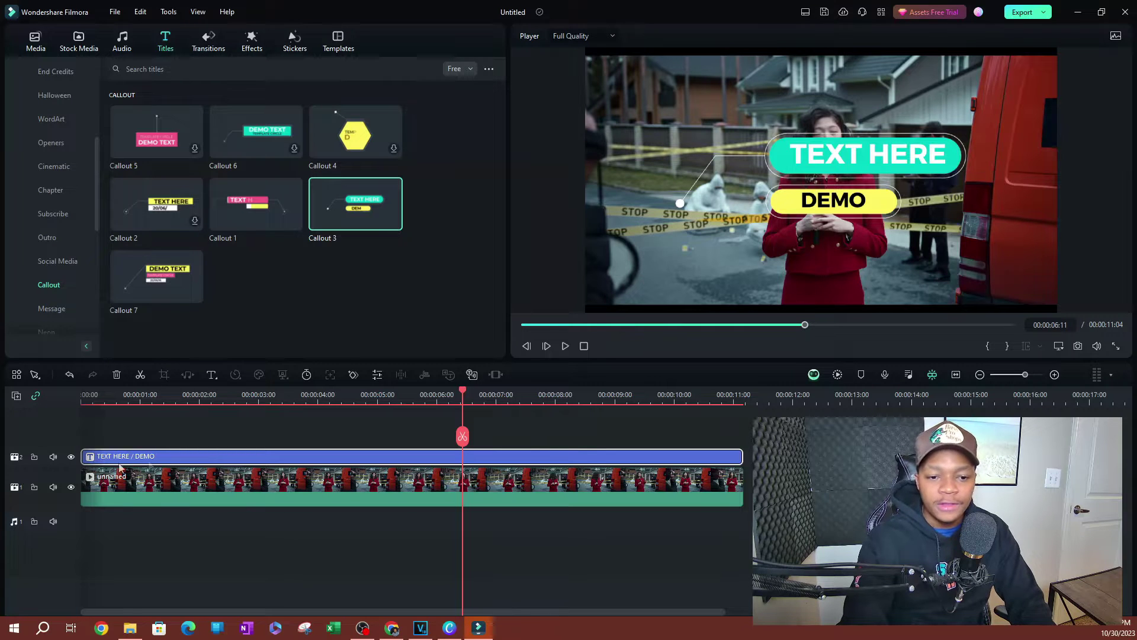
Open the callout title in the advanced text editor and move its playhead to 00:00:03:00.
double_click(153, 459)
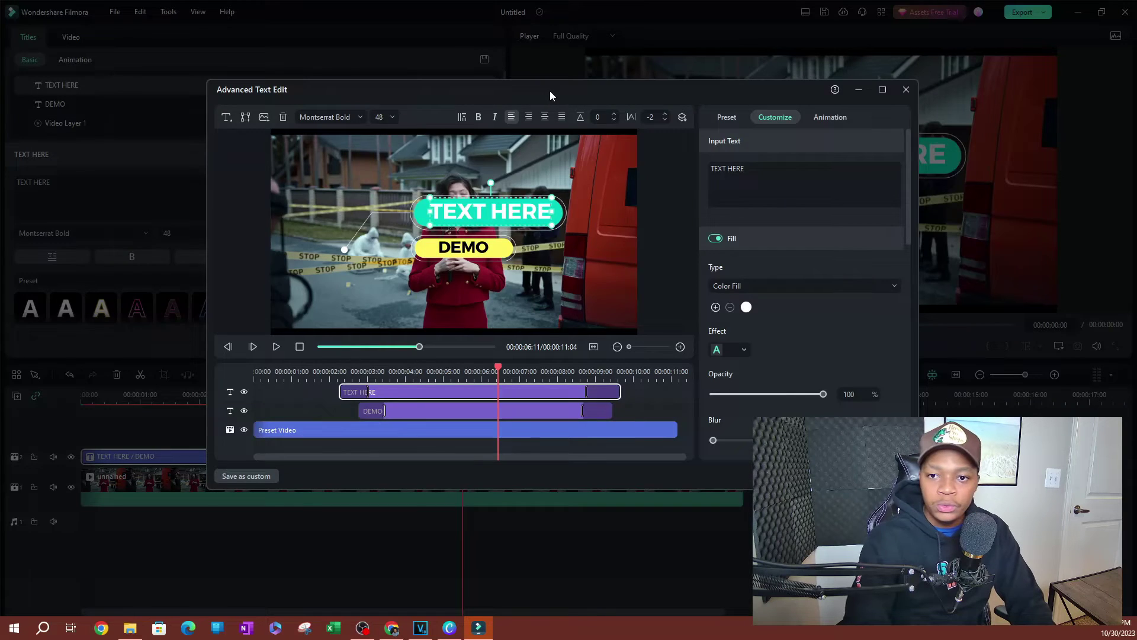
left_click_drag(550, 91, 396, 60)
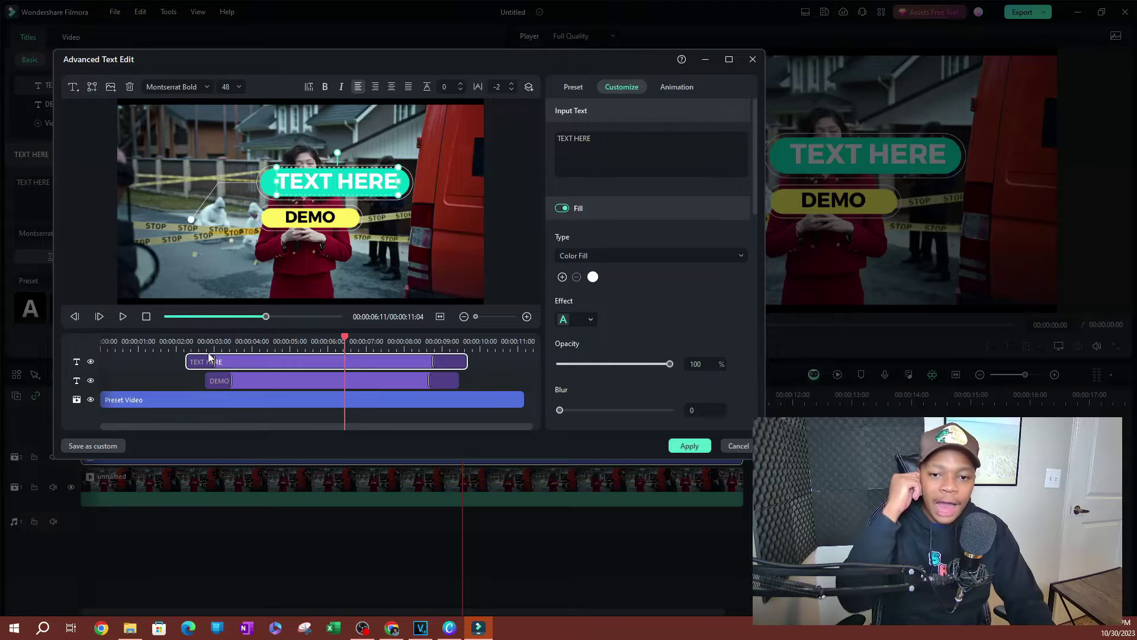
left_click(124, 403)
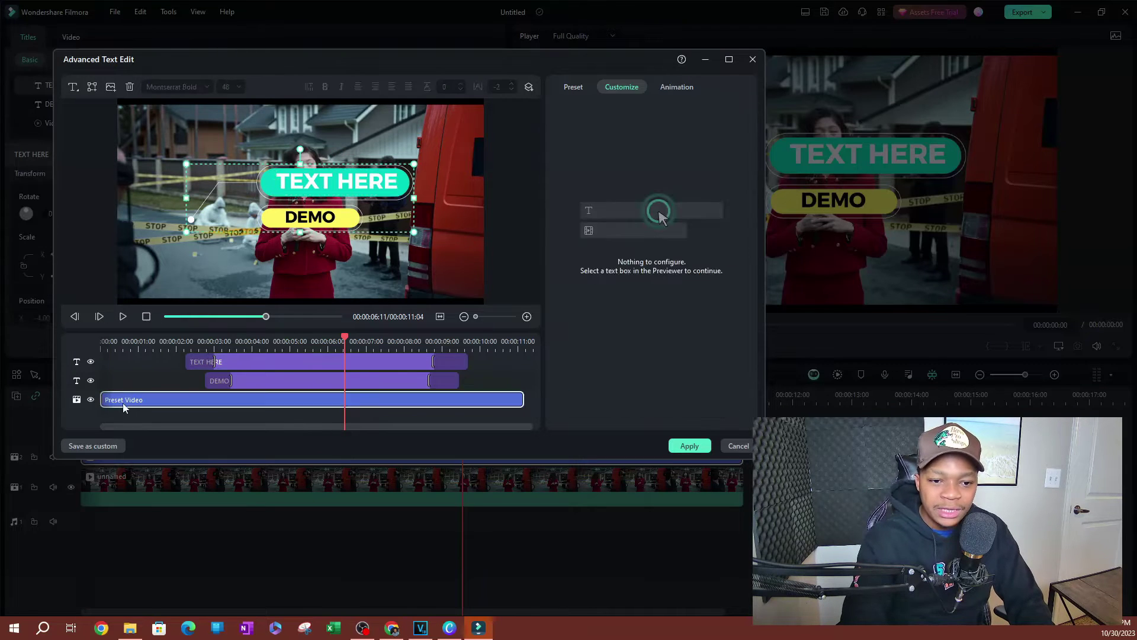
left_click(129, 344)
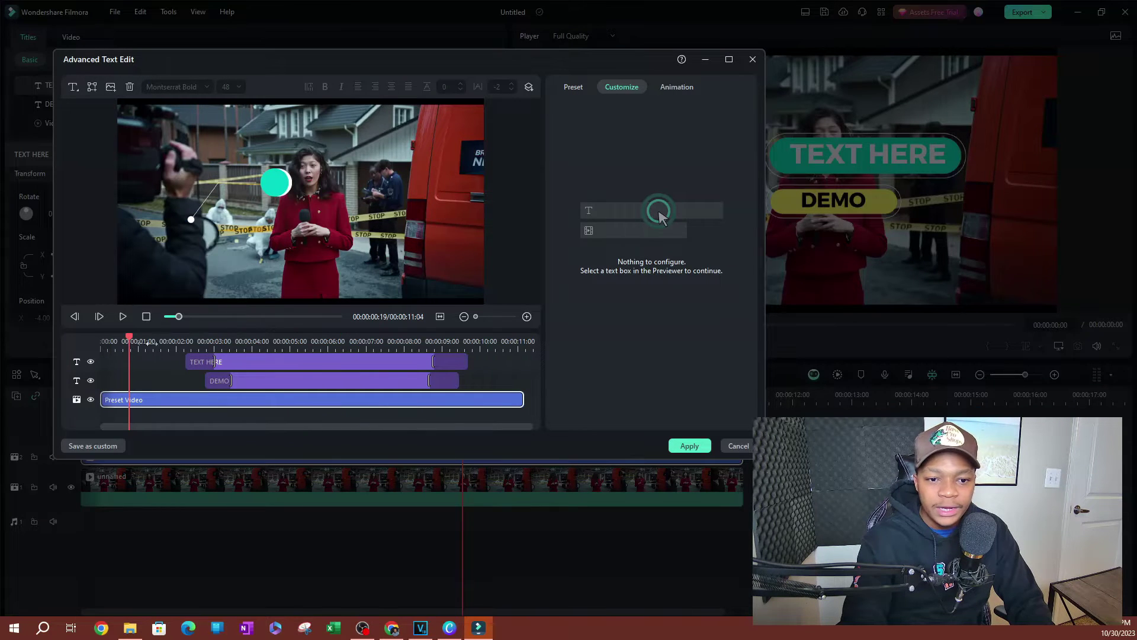
left_click_drag(129, 343, 214, 342)
Examine the TEXT HERE, DEMO and Preset Video layers and their settings, ending with the TEXT HERE layer selected.
left_click(263, 384)
left_click(263, 363)
left_click(314, 379)
left_click(308, 359)
left_click(297, 379)
left_click(298, 364)
left_click(293, 379)
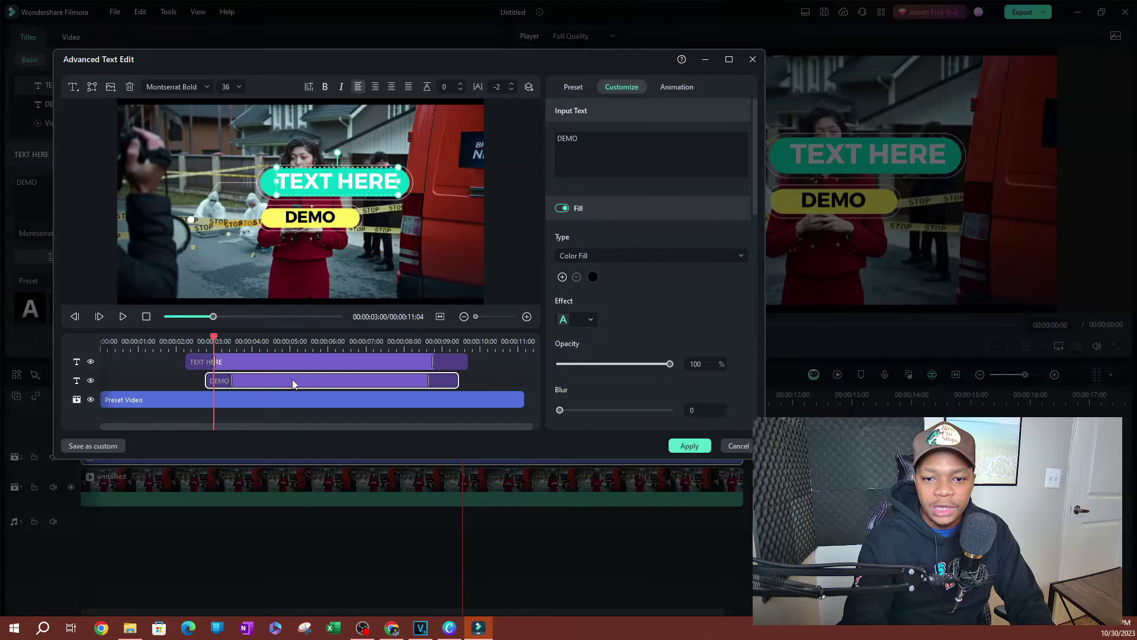
left_click(279, 401)
left_click(287, 362)
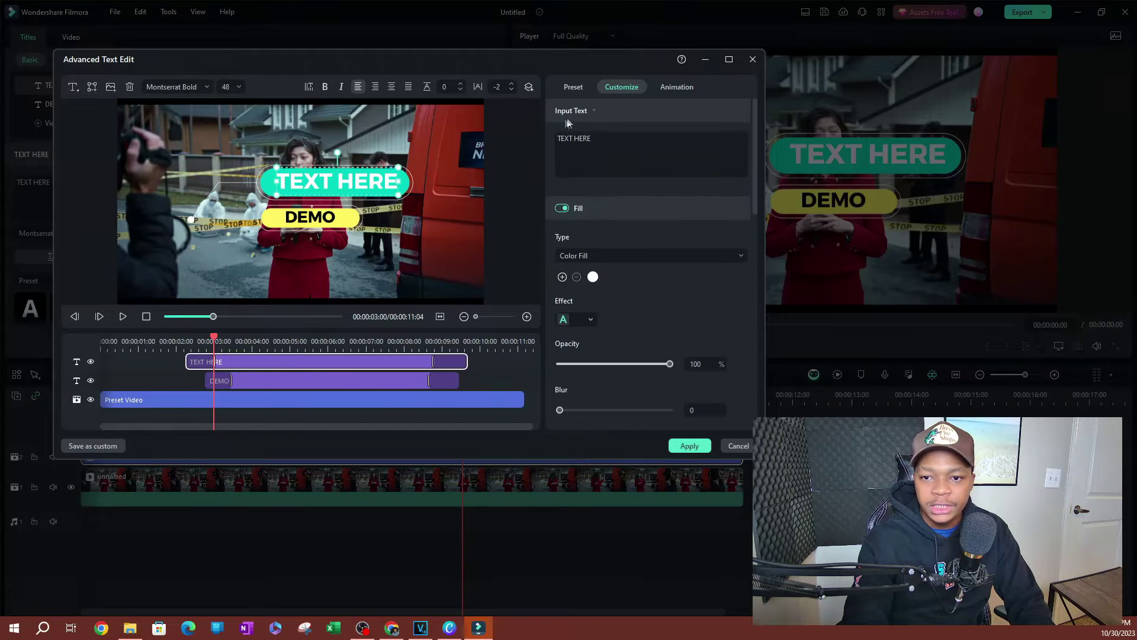
Examine the DEMO layer's customization settings and its In and Out animation presets.
left_click(268, 380)
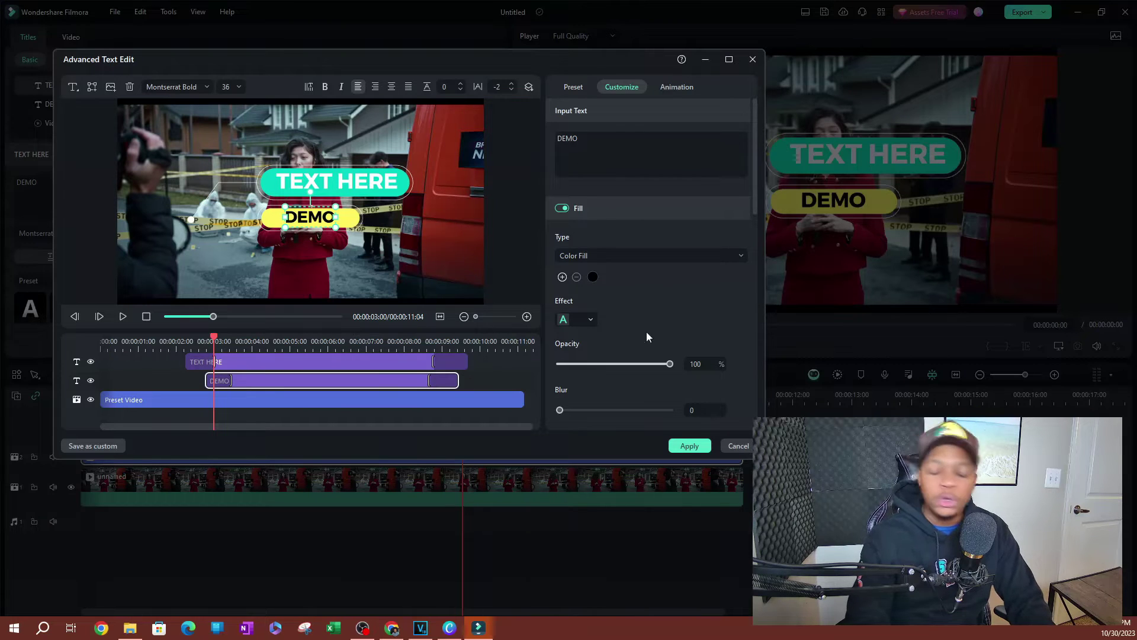
scroll(646, 329, "down", 2)
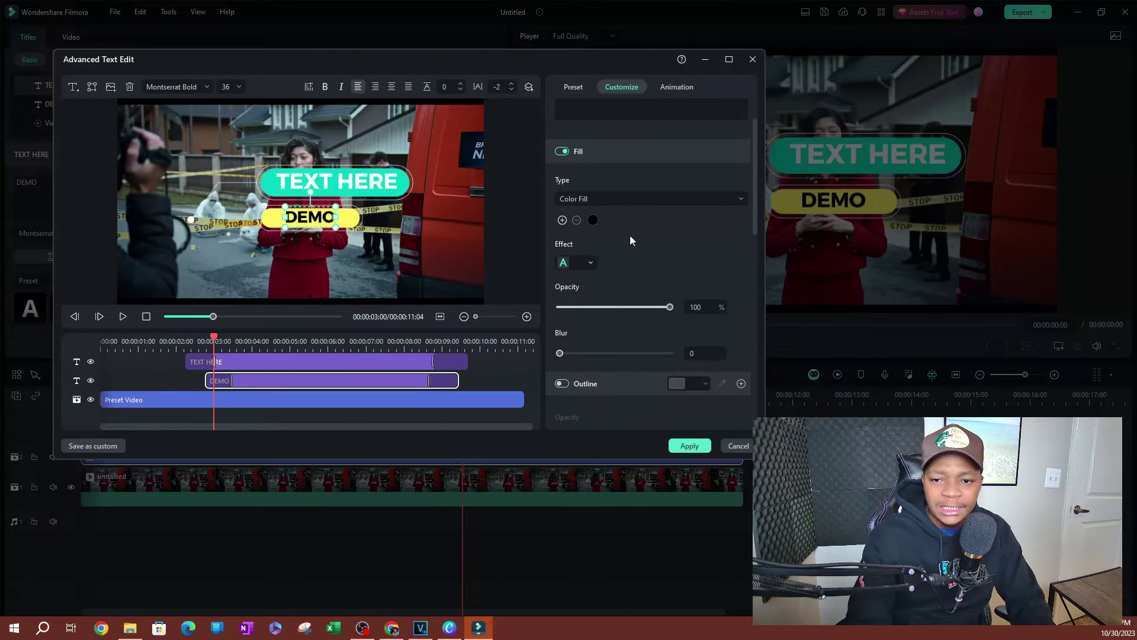
scroll(620, 233, "down", 2)
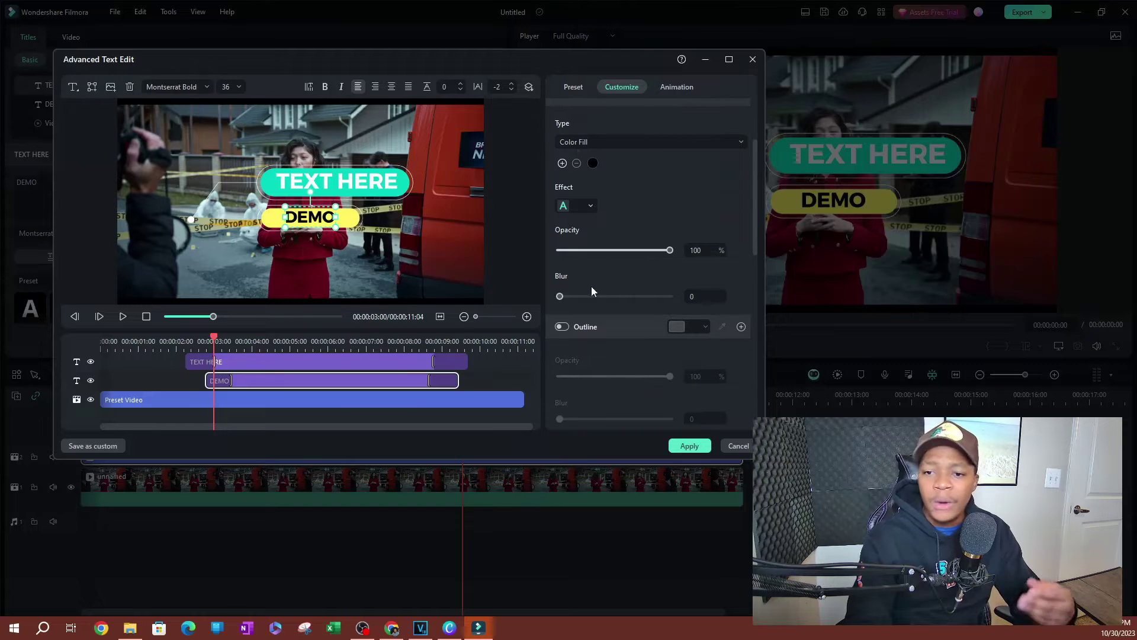
scroll(606, 286, "down", 3)
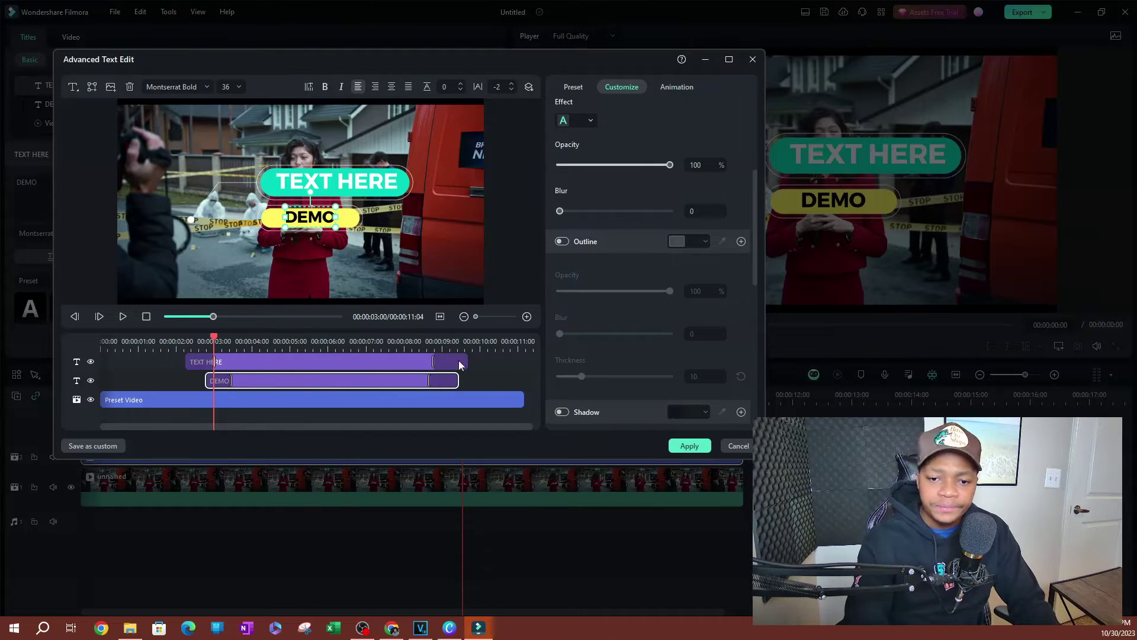
scroll(646, 266, "up", 5)
left_click(678, 87)
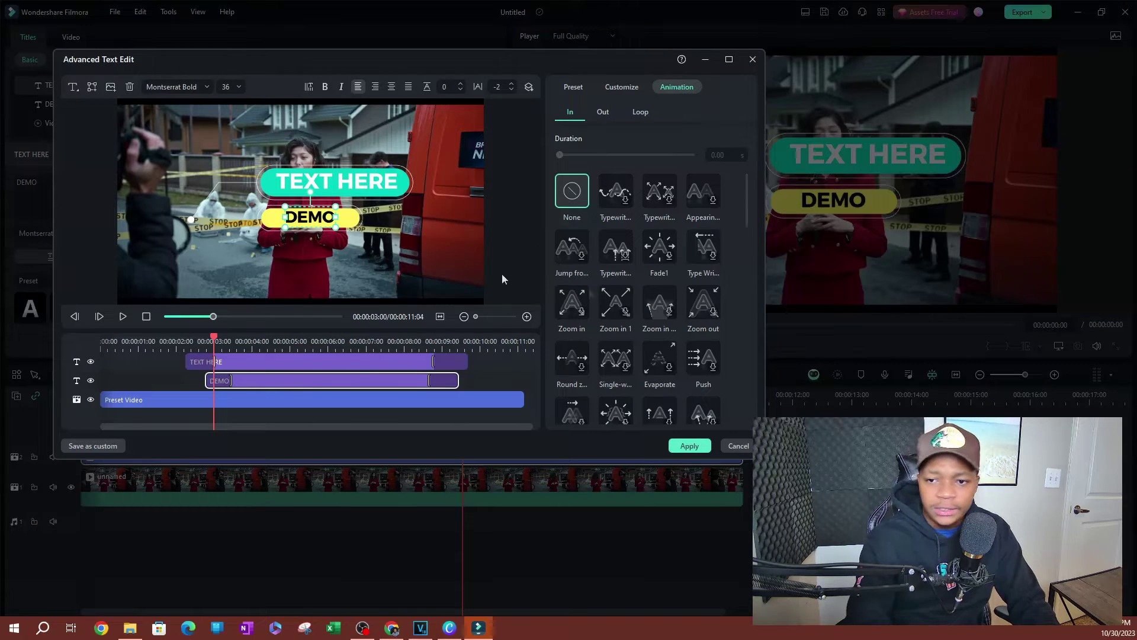
left_click(598, 121)
left_click(579, 120)
left_click(599, 118)
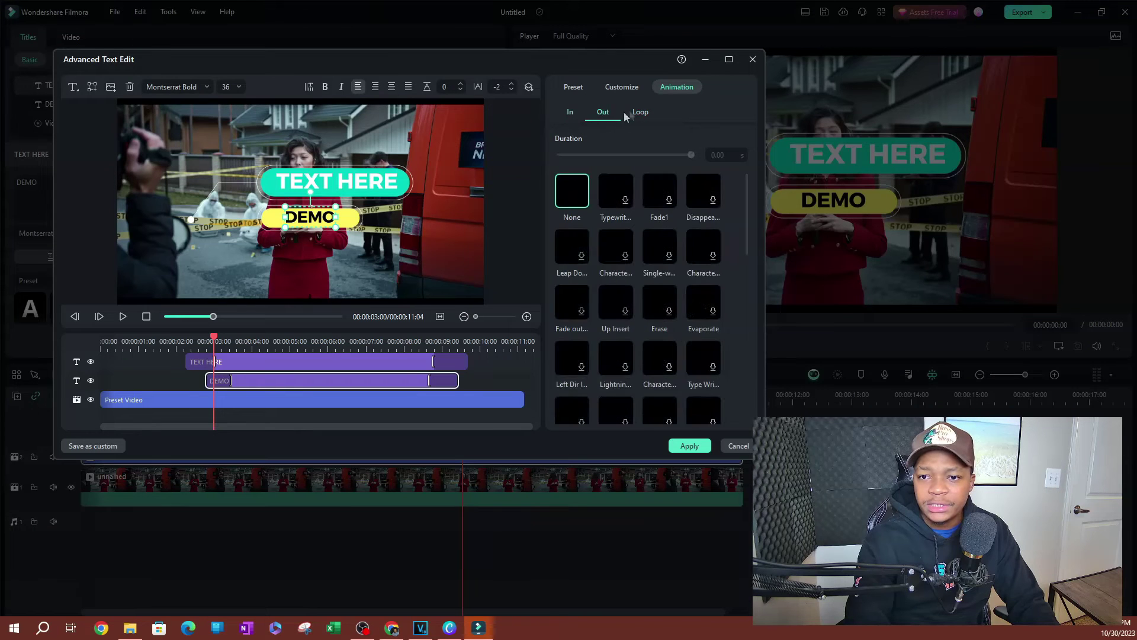
left_click(575, 120)
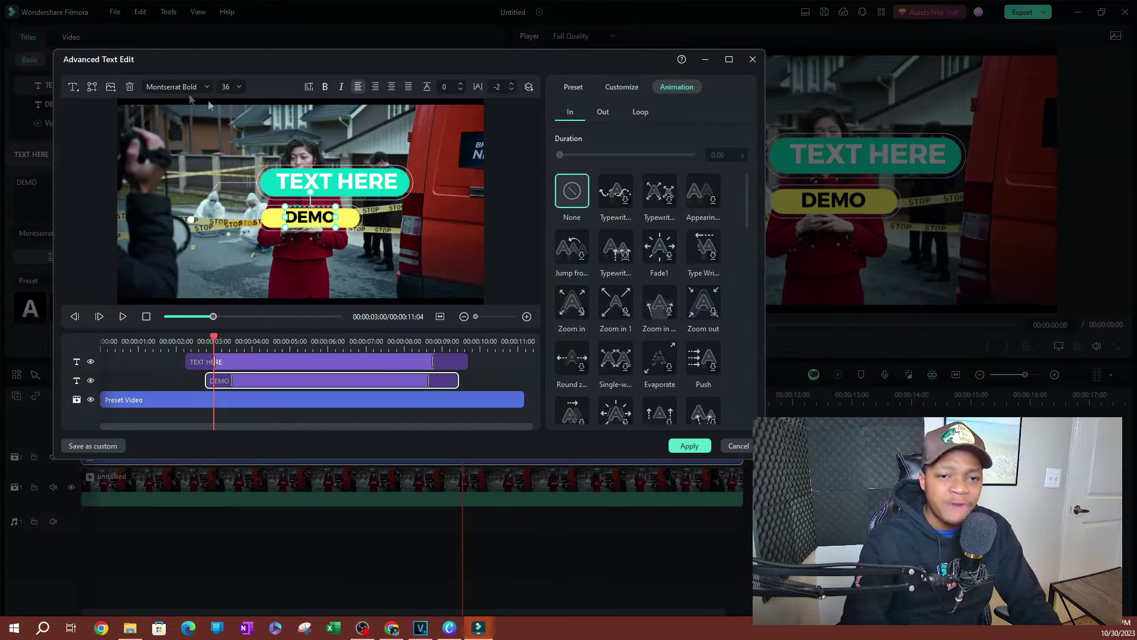
Try scaling down the Preset Video layer on its own, and undo the scaling.
left_click(441, 168)
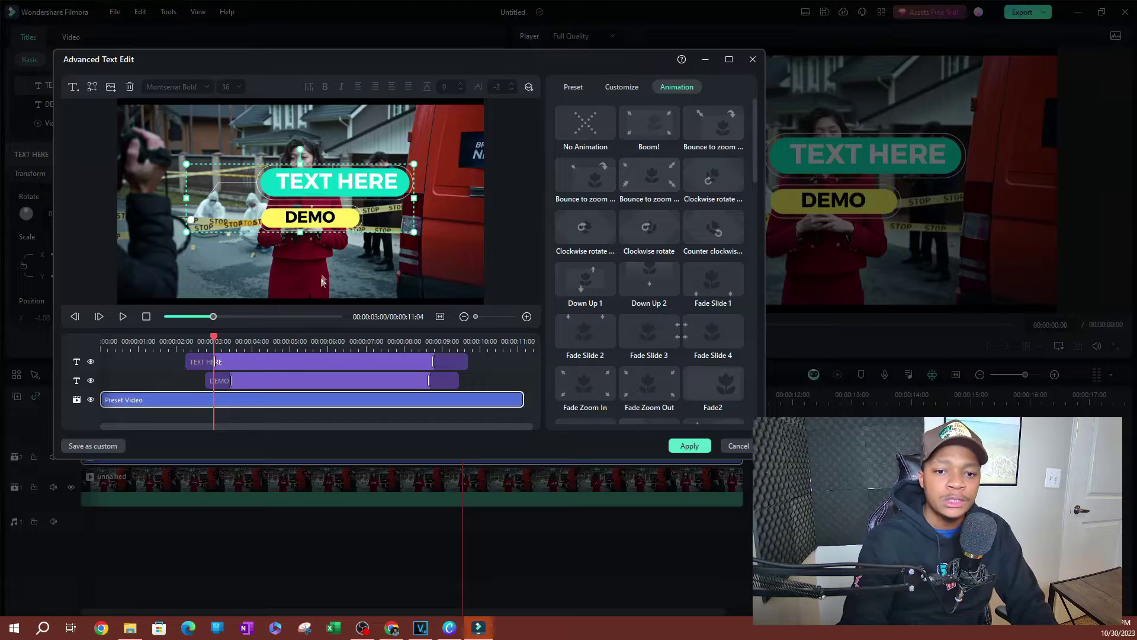
left_click(314, 220)
left_click(309, 264)
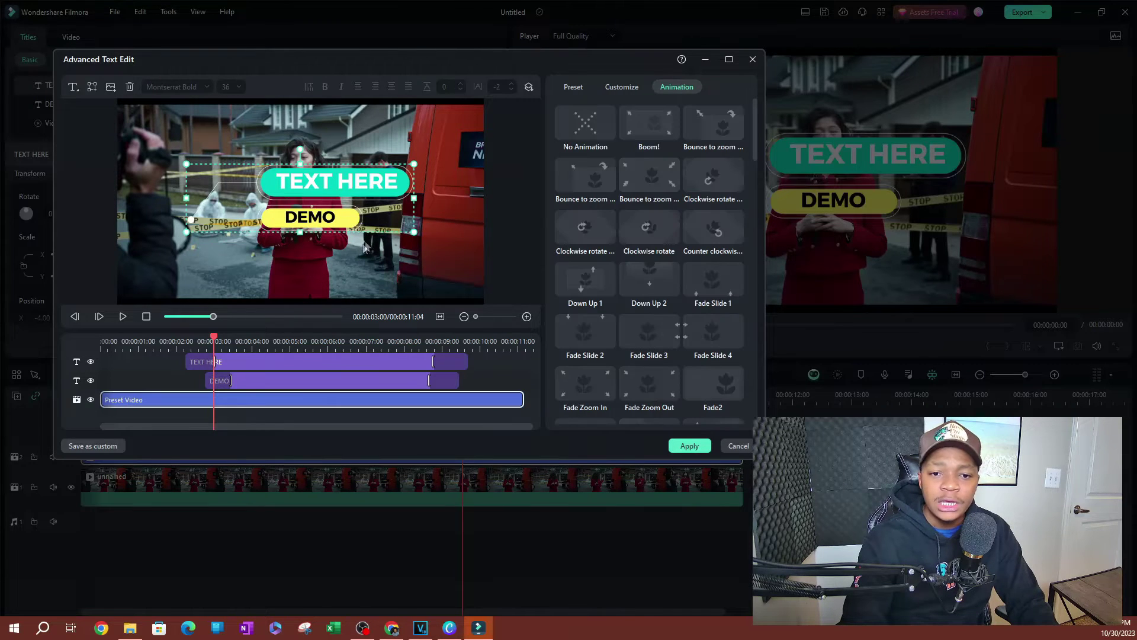
left_click_drag(414, 231, 309, 188)
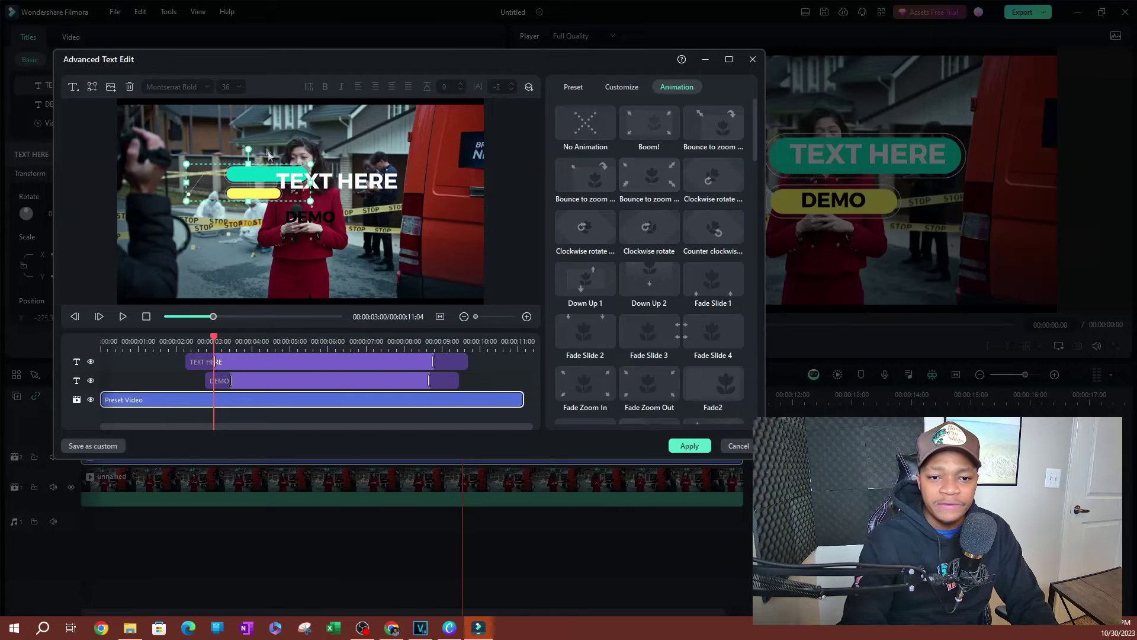
key("ctrl+z")
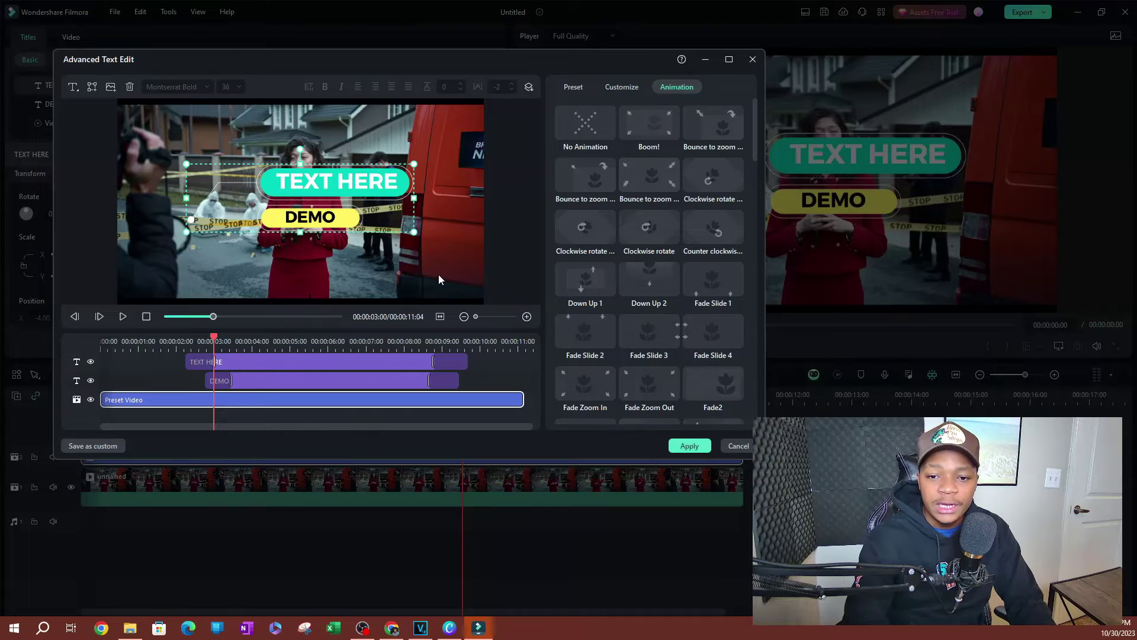
Scale down all three callout layers together, bringing the video layer to about 27%, place them beside the reporter's head, and apply the edit.
left_click_drag(419, 270, 218, 170)
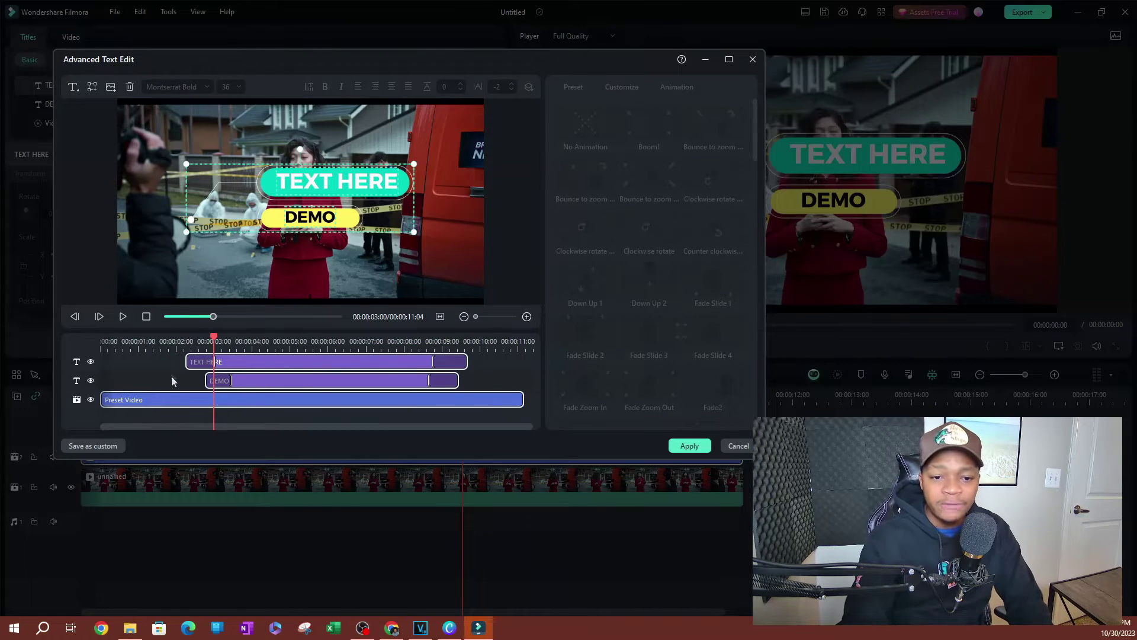
left_click(260, 361)
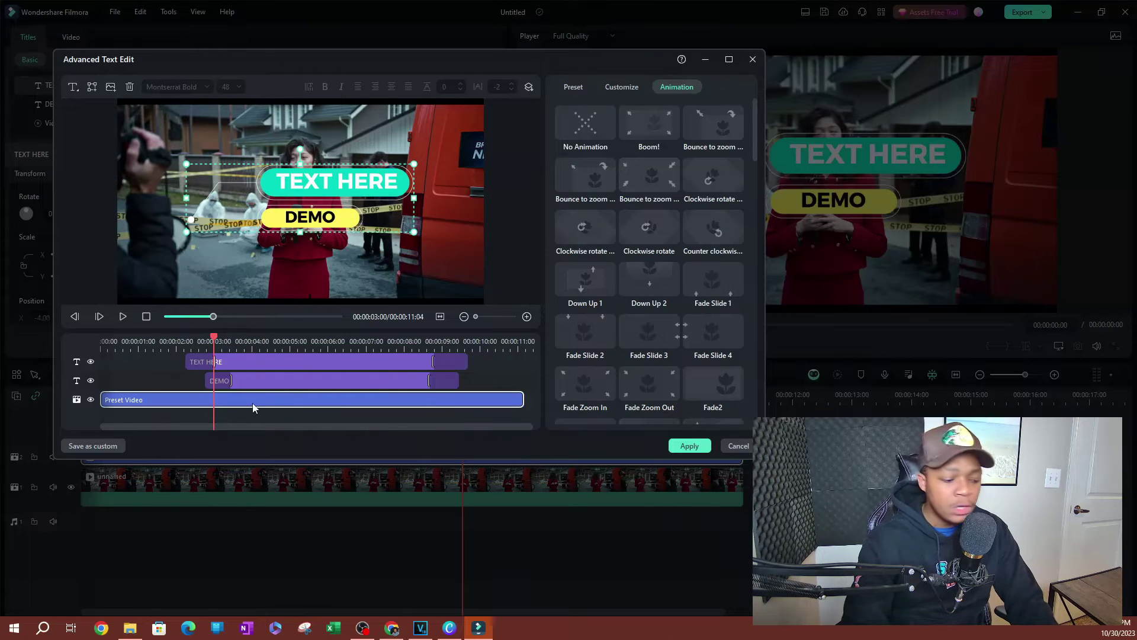
left_click(271, 379)
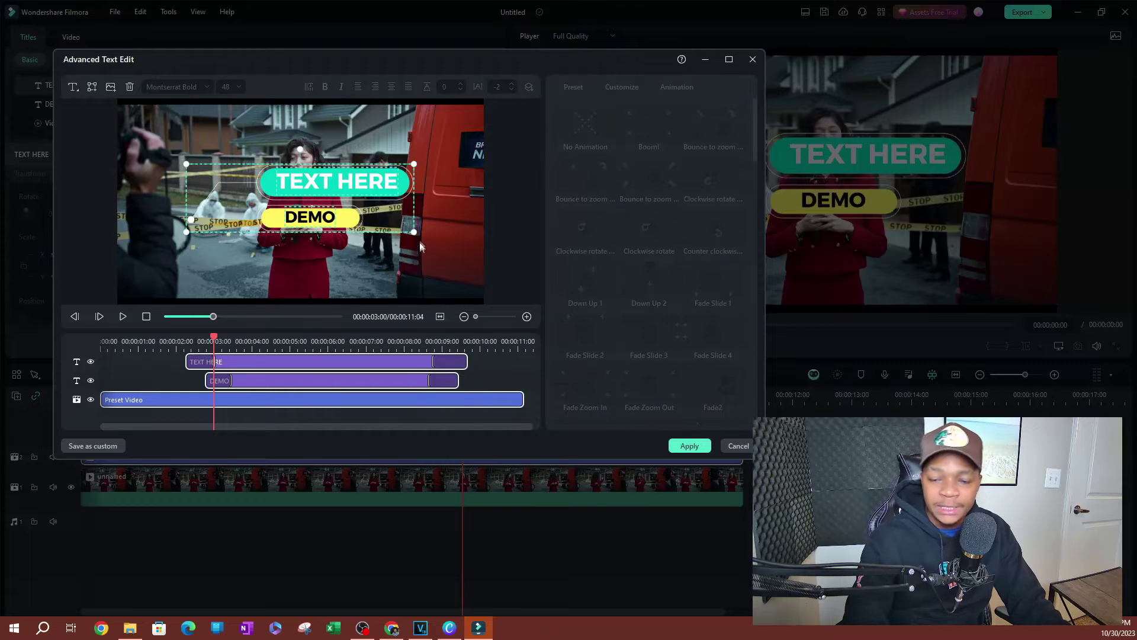
left_click_drag(414, 231, 398, 131)
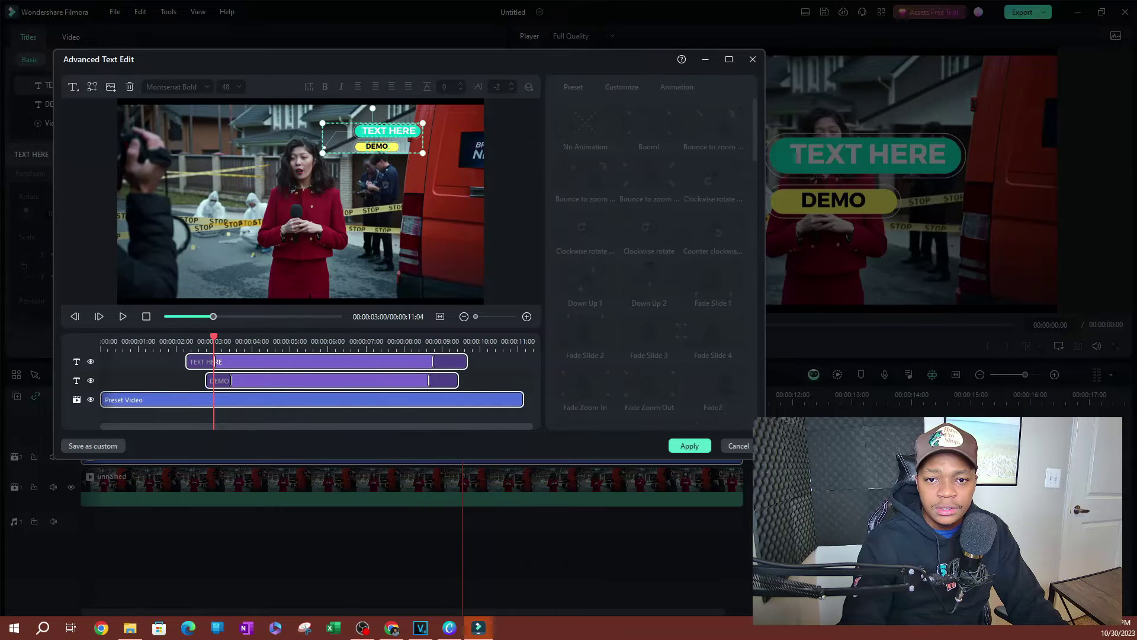
left_click(689, 446)
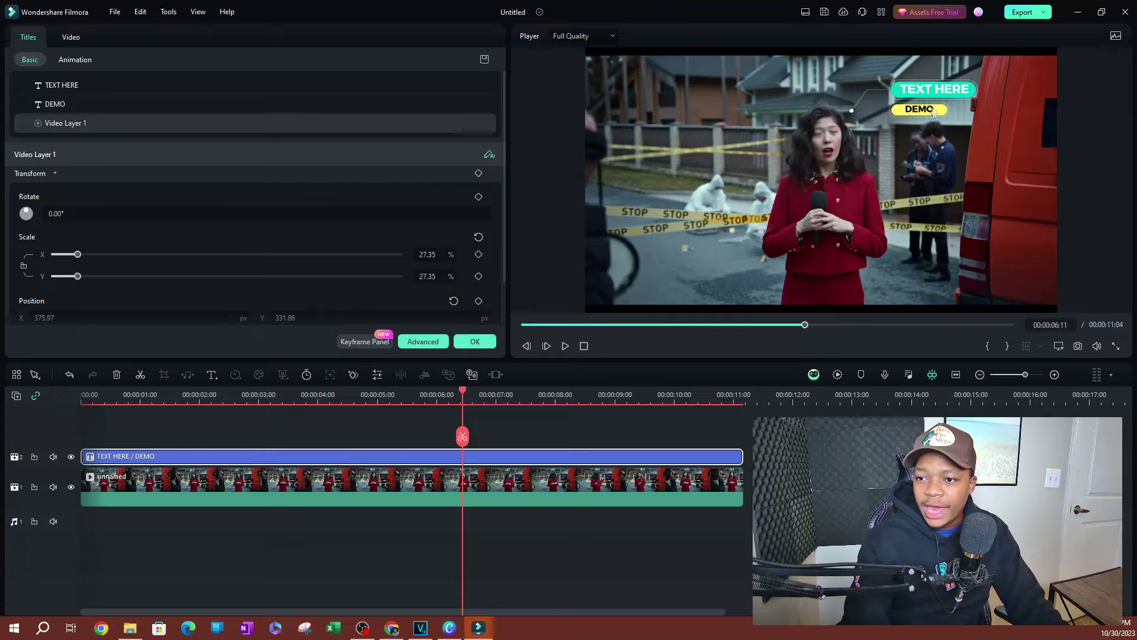
Play the timeline from the beginning to preview the resized callout, and return the playhead to the start.
left_click_drag(465, 397, 77, 410)
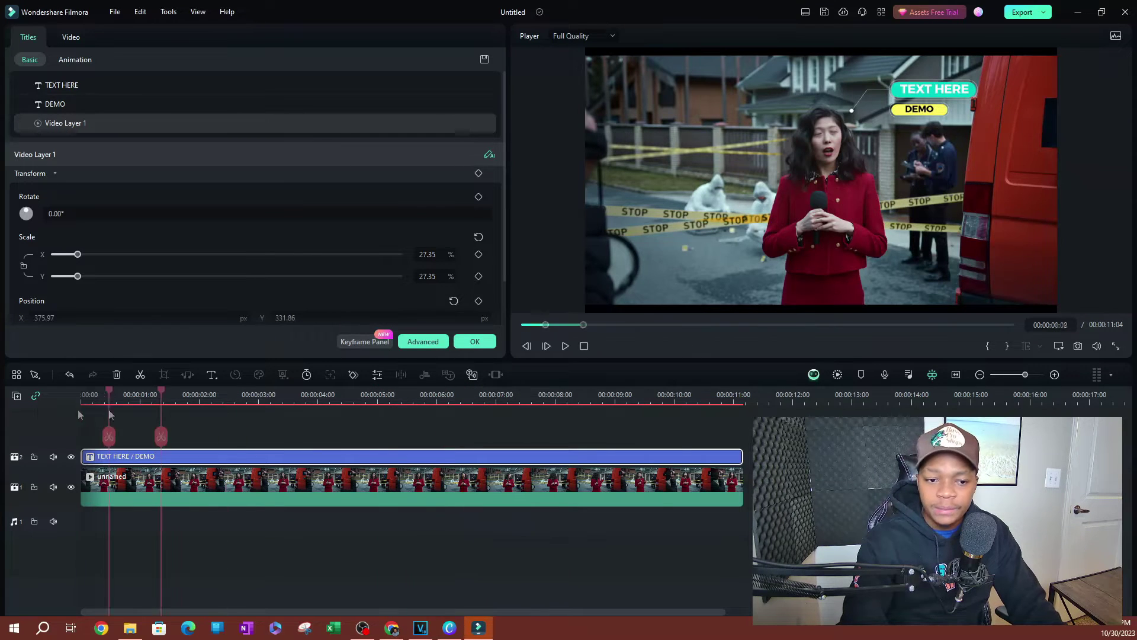
key("space")
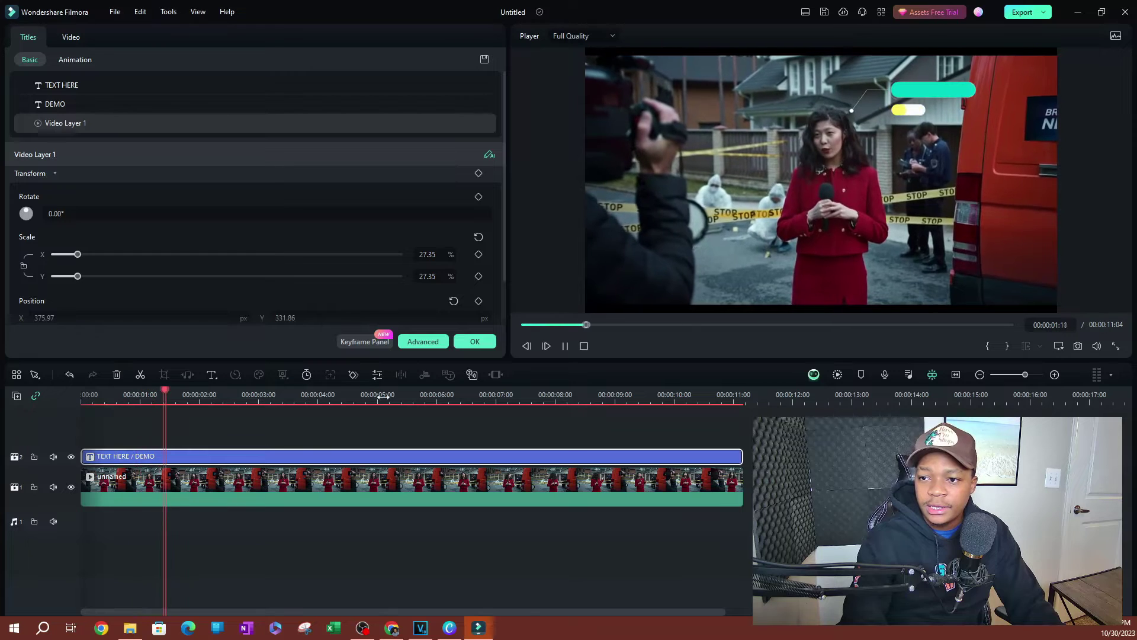
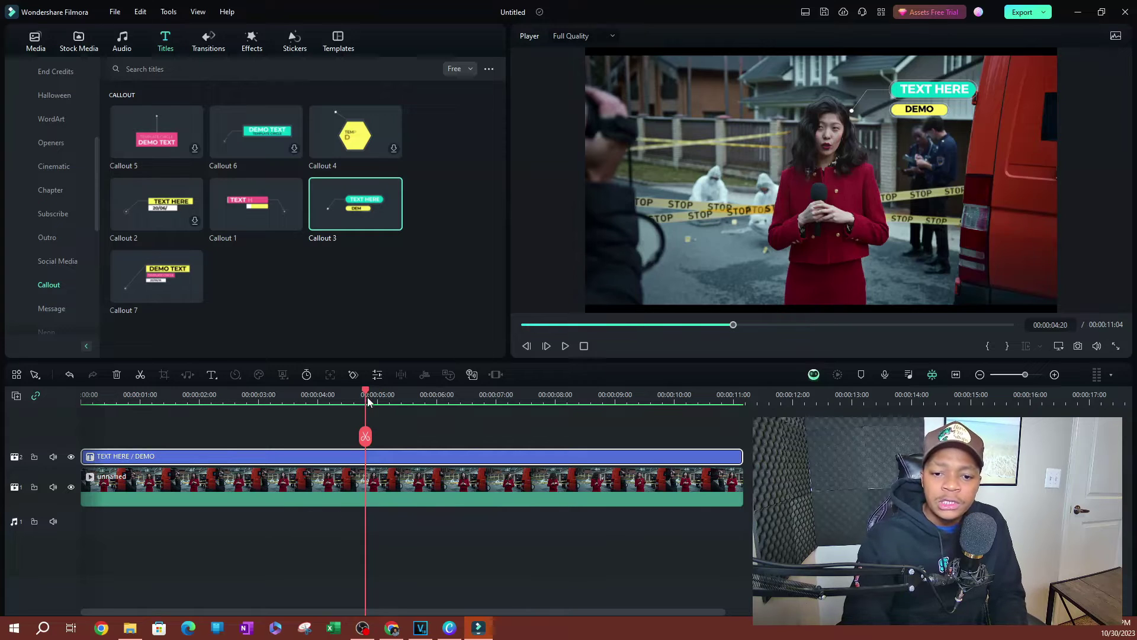
left_click_drag(365, 396, 52, 402)
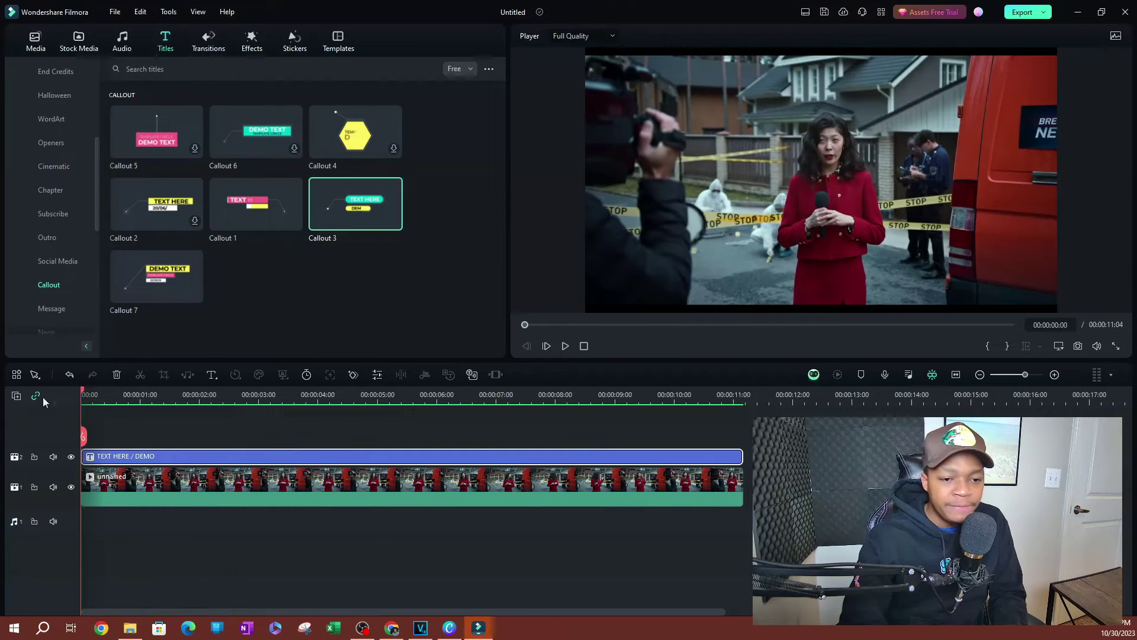
Enable Motion Tracking in the AI tools of the reporter clip.
left_click(167, 481)
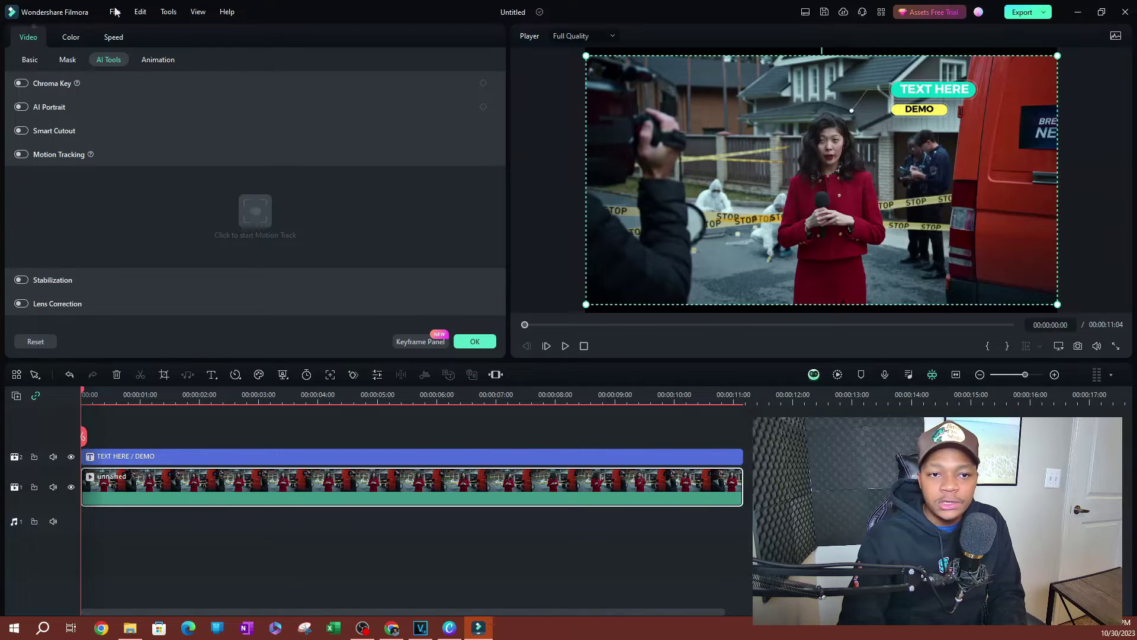
left_click(28, 62)
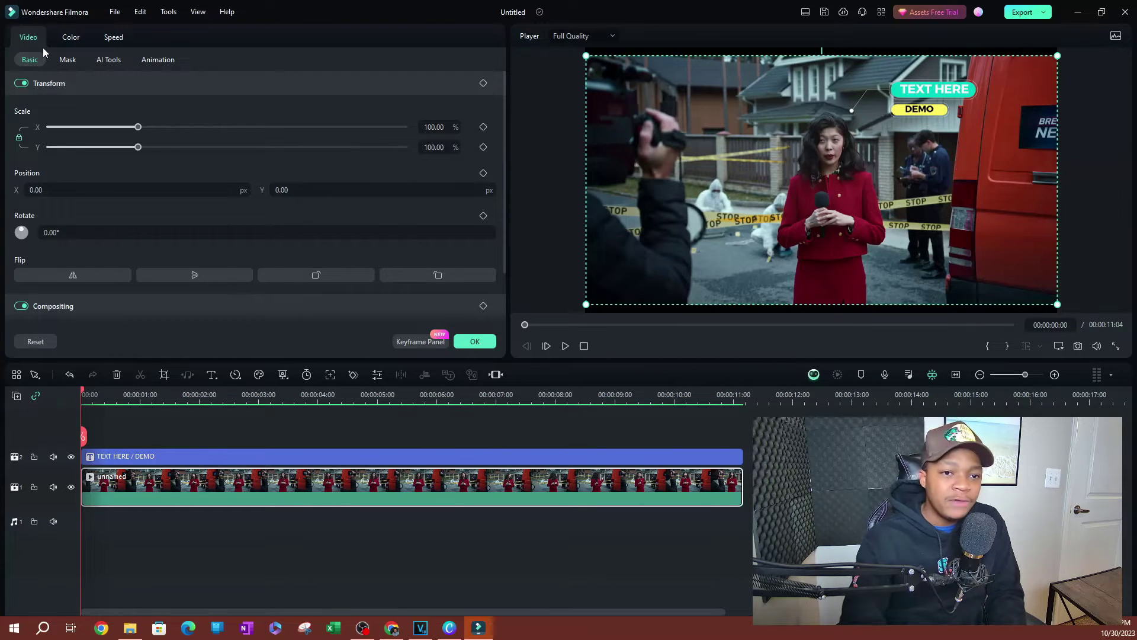
left_click(107, 61)
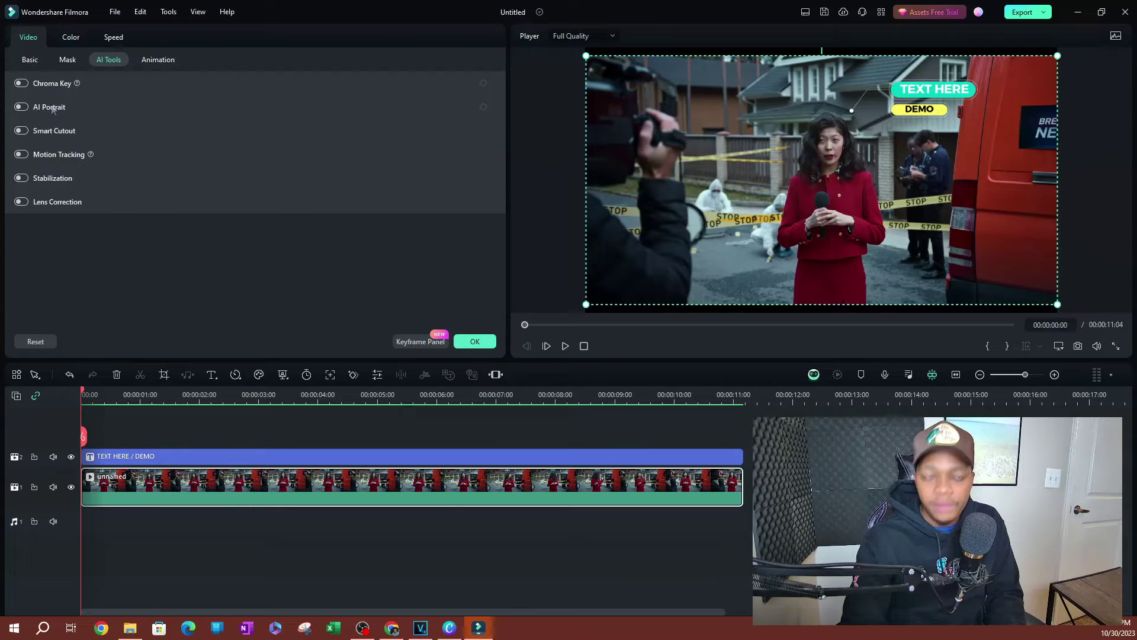
left_click(22, 156)
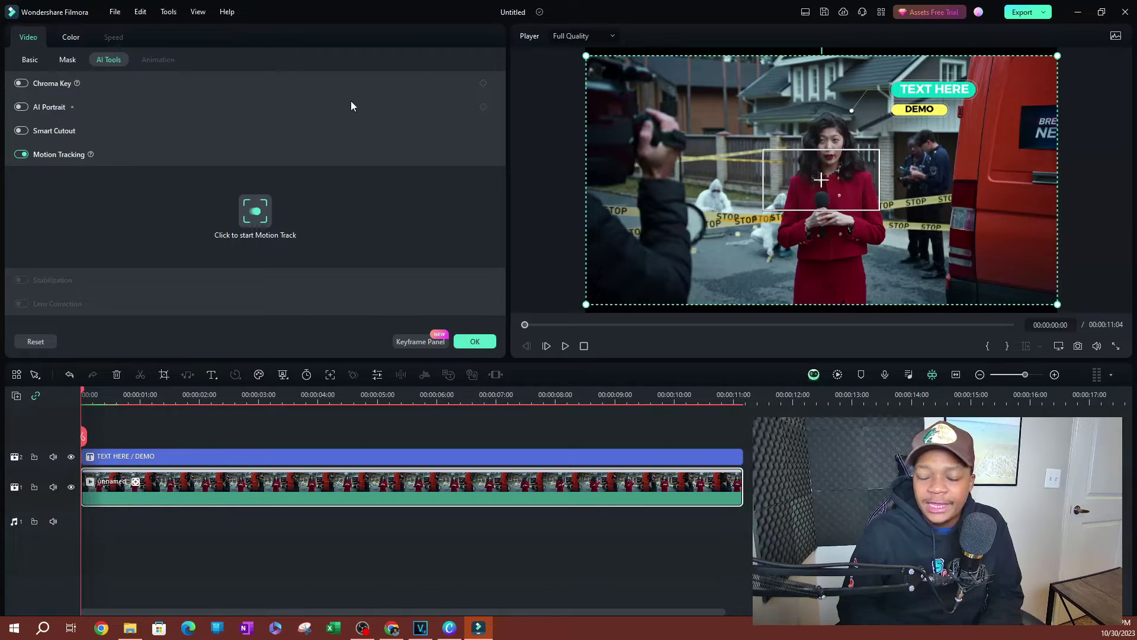
Move the motion tracking box onto the reporter's face and shrink it to fit tightly around the face.
left_click(836, 181)
left_click_drag(836, 181, 842, 153)
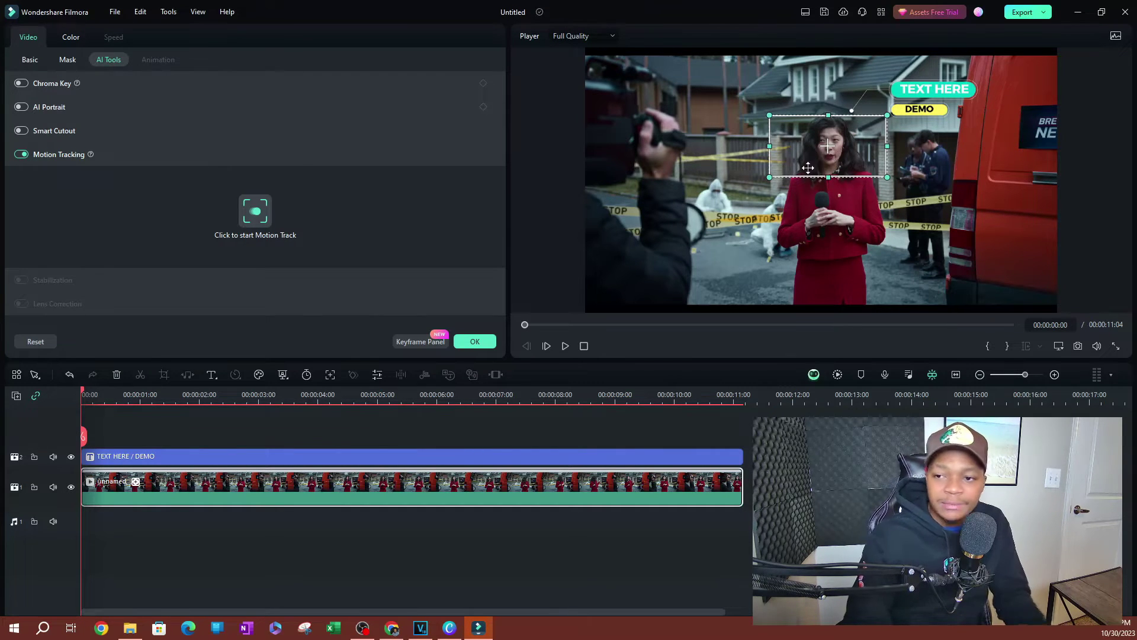
left_click_drag(770, 149, 848, 148)
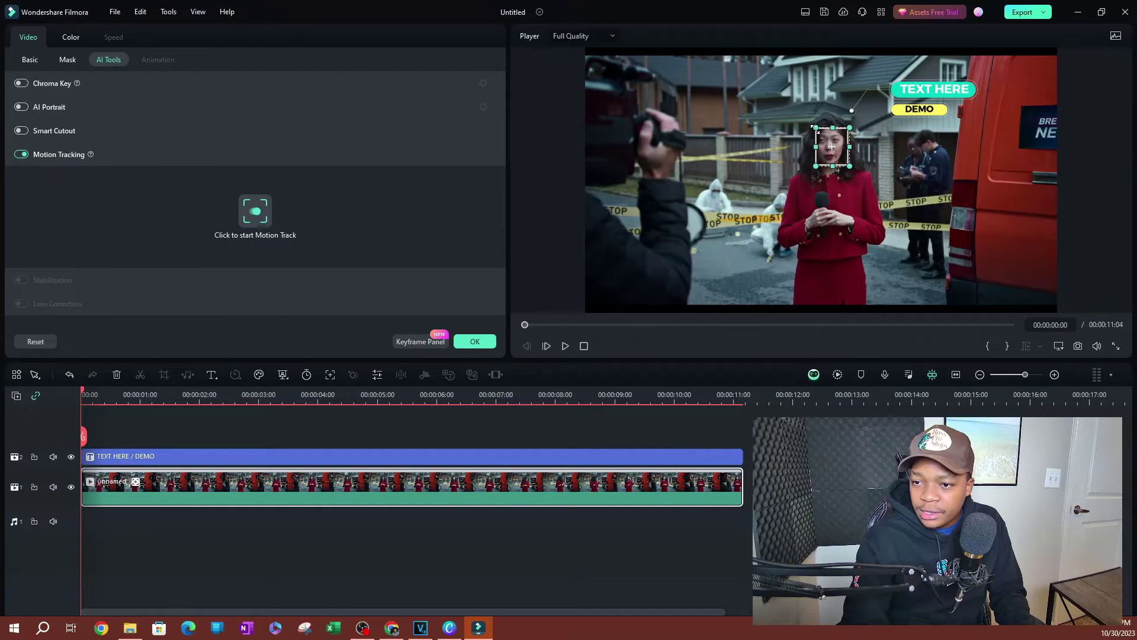
left_click_drag(811, 127, 839, 148)
right_click(839, 148)
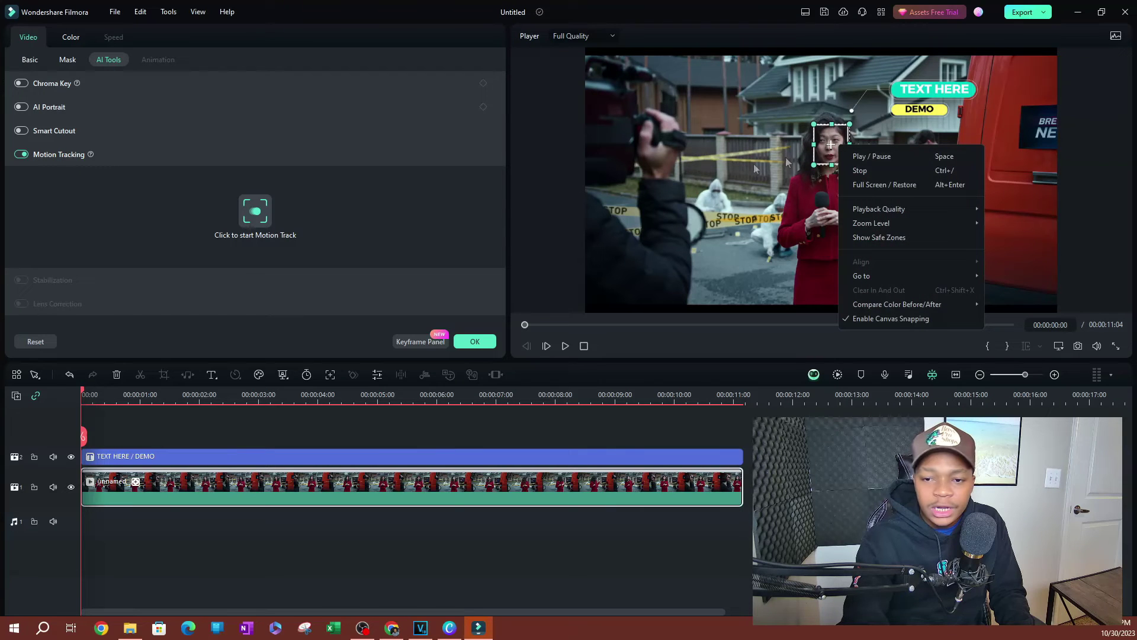
left_click(824, 154)
Run motion tracking on the reporter's face from the clip's start, play back the tracked clip and return to the start.
left_click_drag(93, 387, 313, 379)
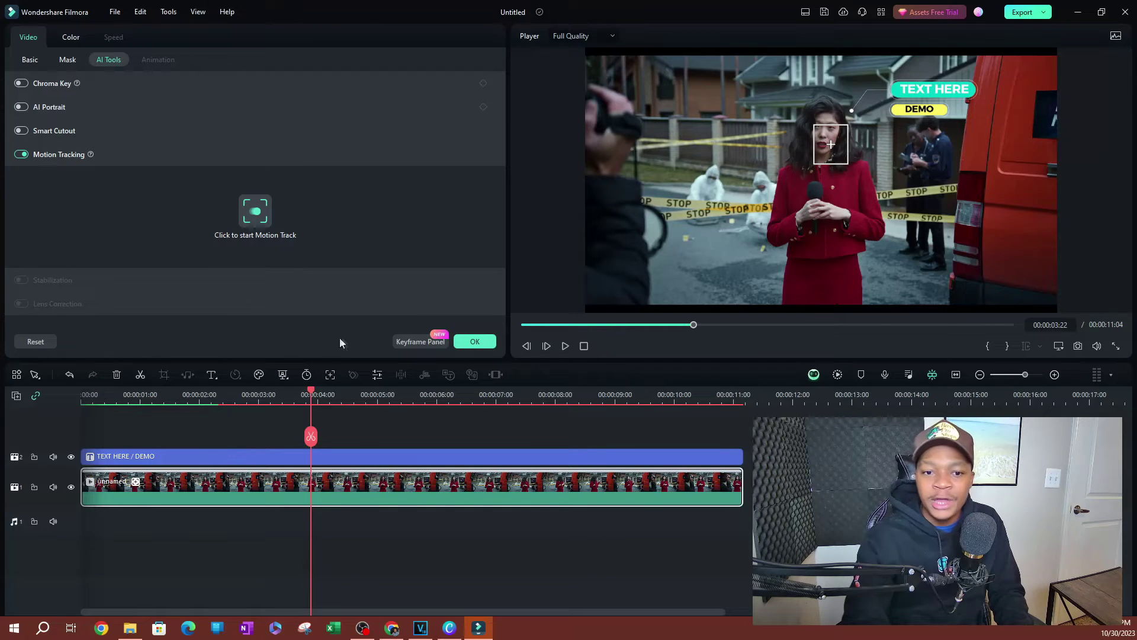
left_click_drag(311, 390, 12, 422)
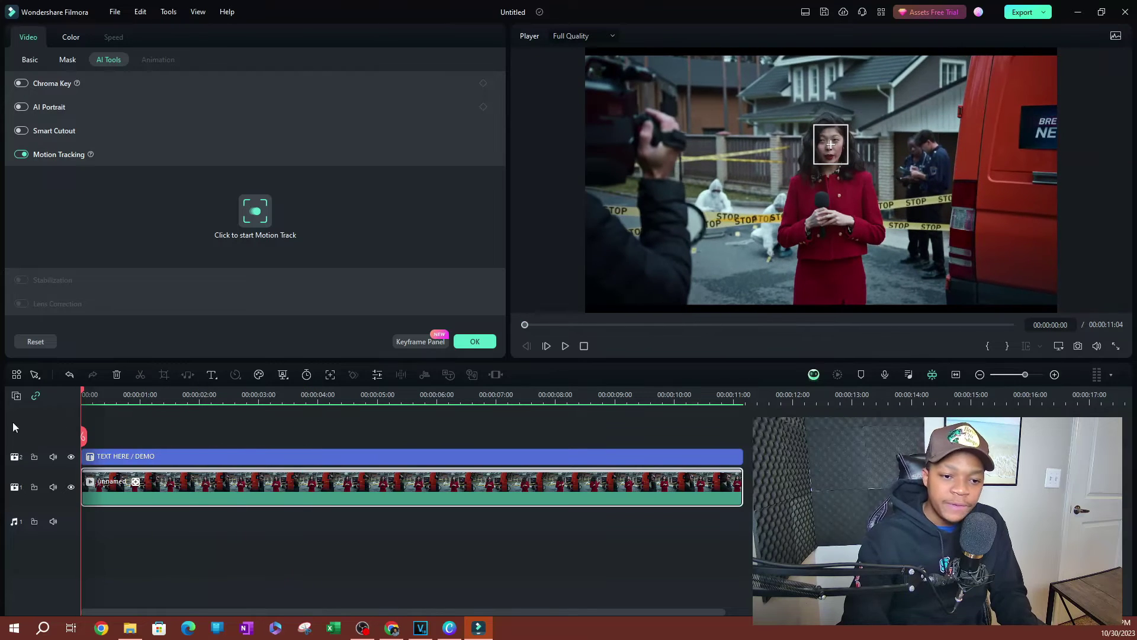
left_click(264, 221)
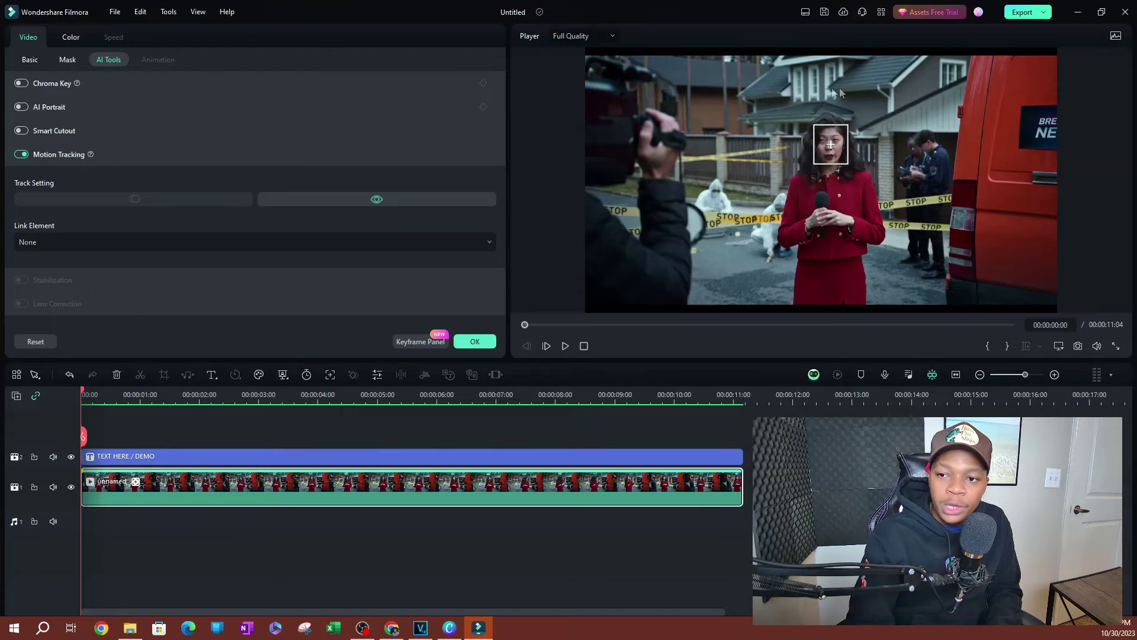
left_click(566, 346)
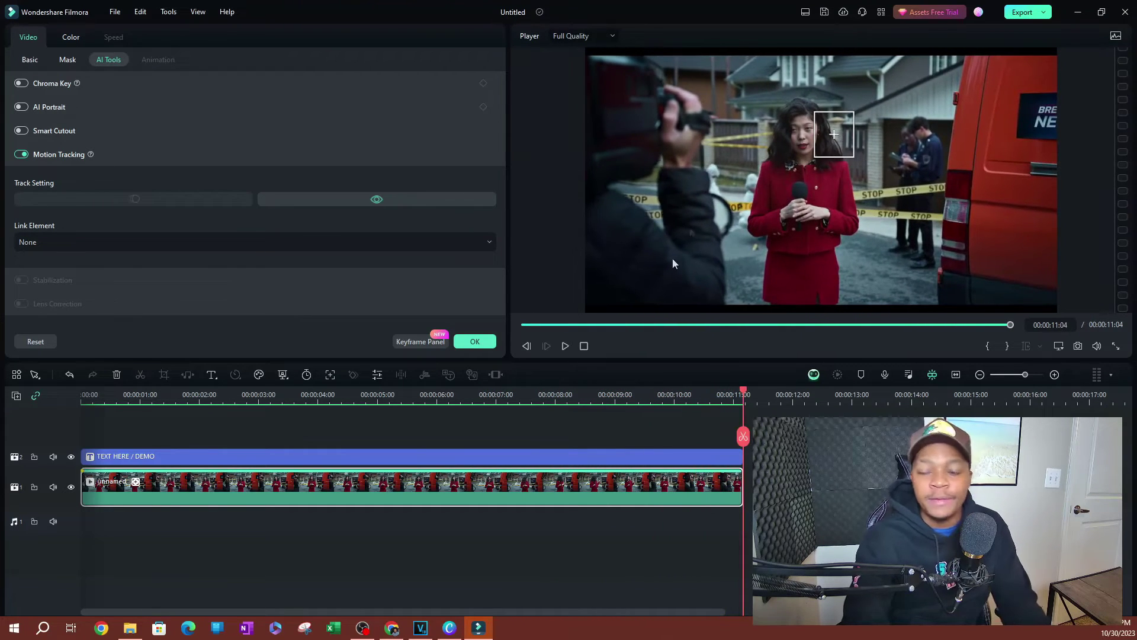
left_click_drag(745, 394, 73, 429)
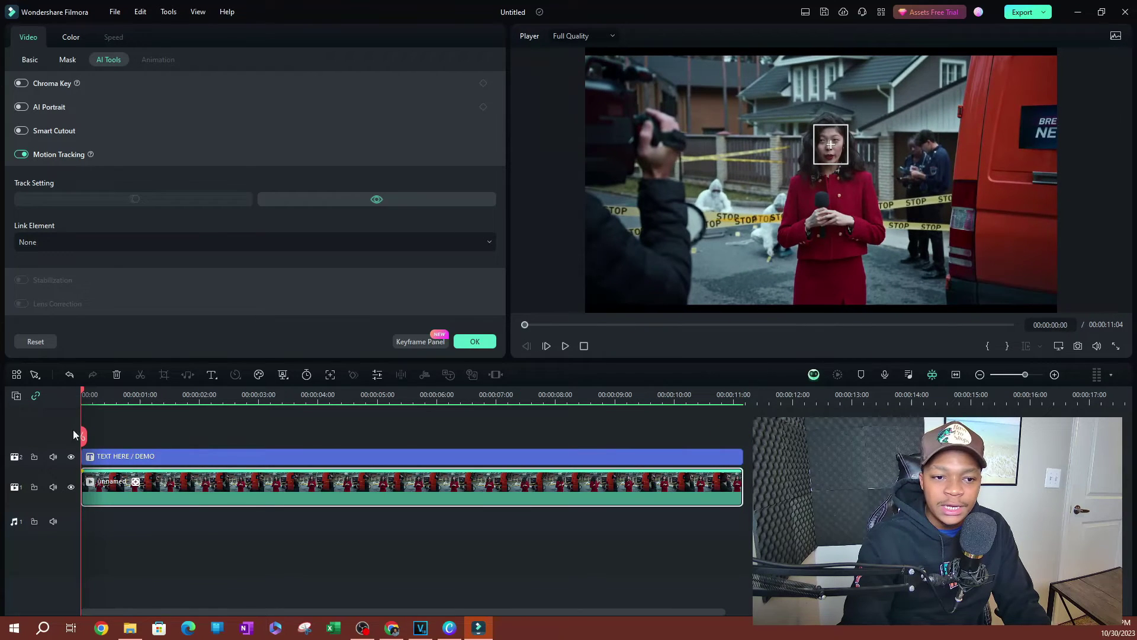
Reset the reporter clip's AI tools and re-enable Motion Tracking with the tracking box fitted tightly around her face.
left_click(38, 341)
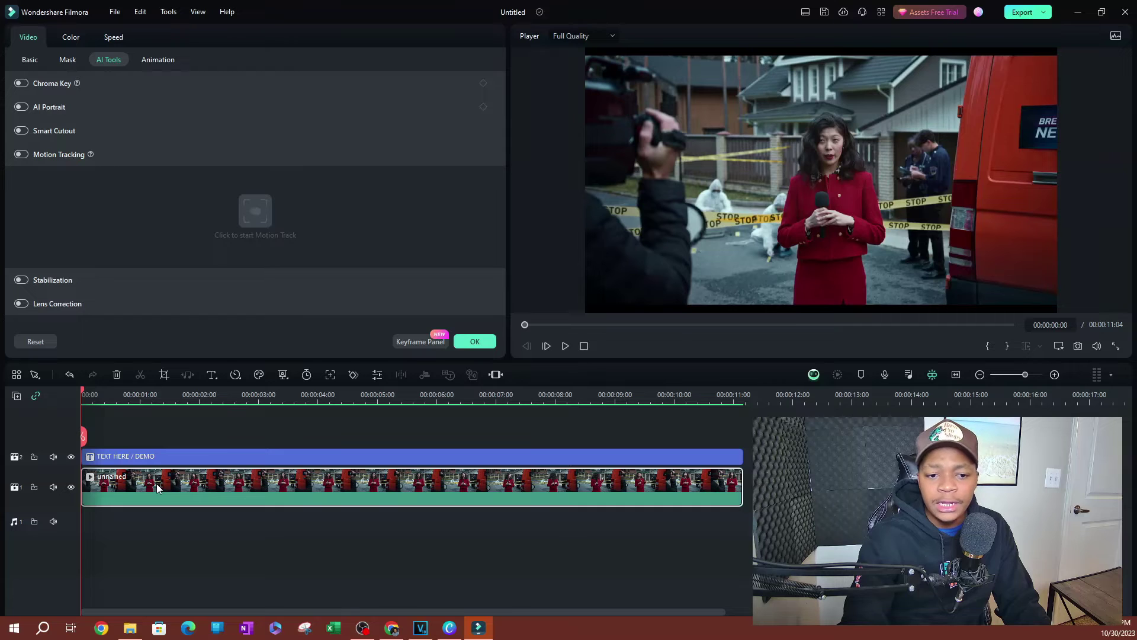
left_click(21, 154)
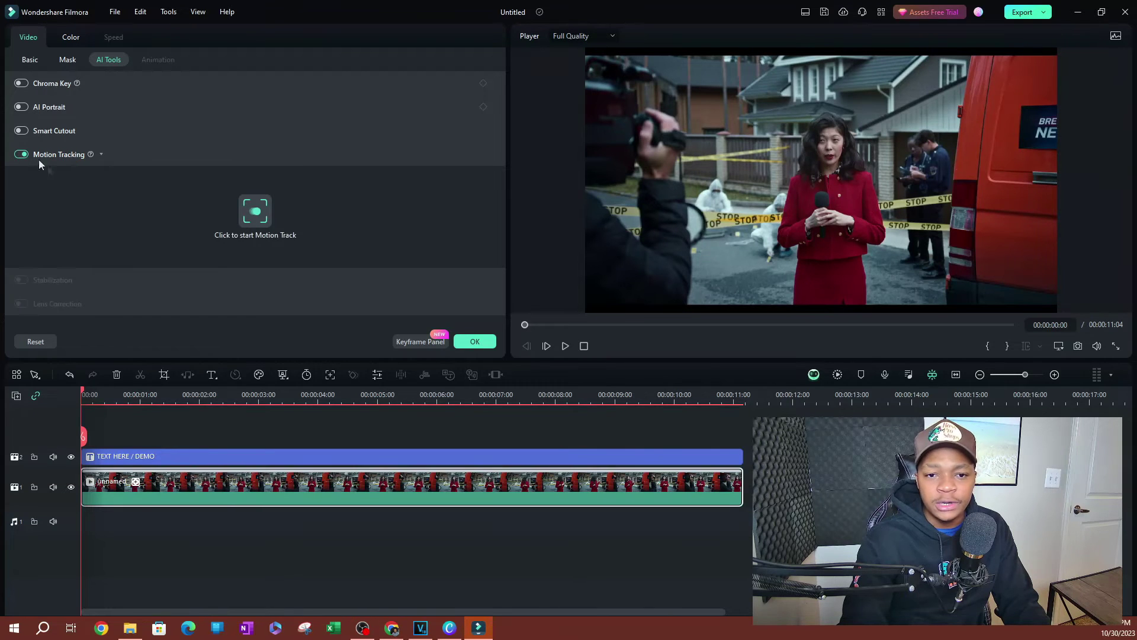
left_click_drag(817, 173, 829, 148)
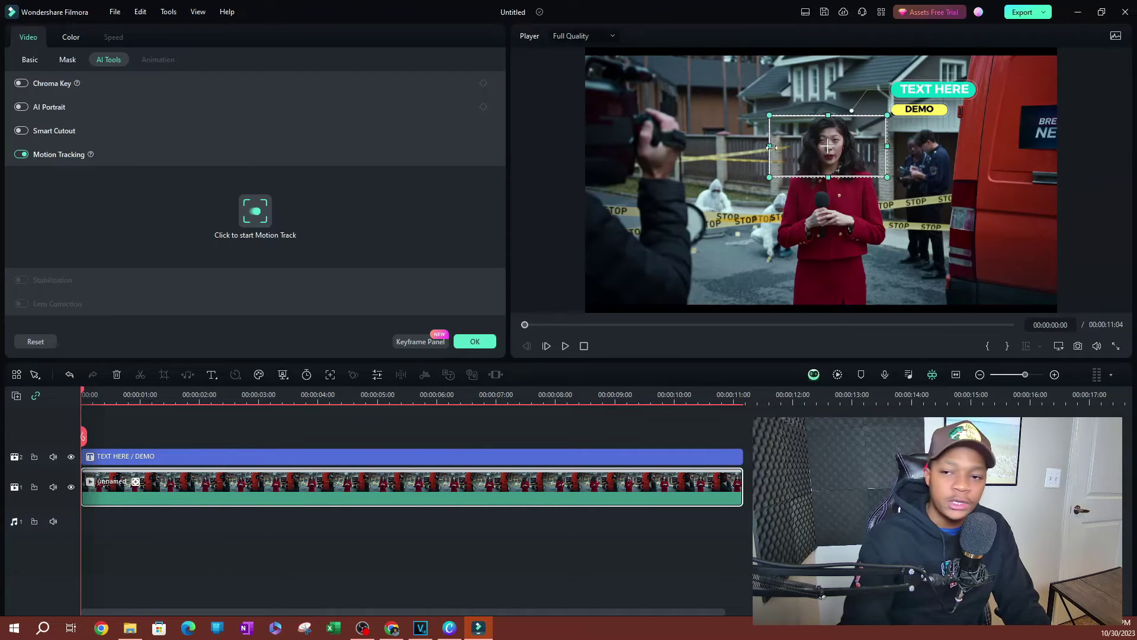
left_click_drag(769, 146, 827, 137)
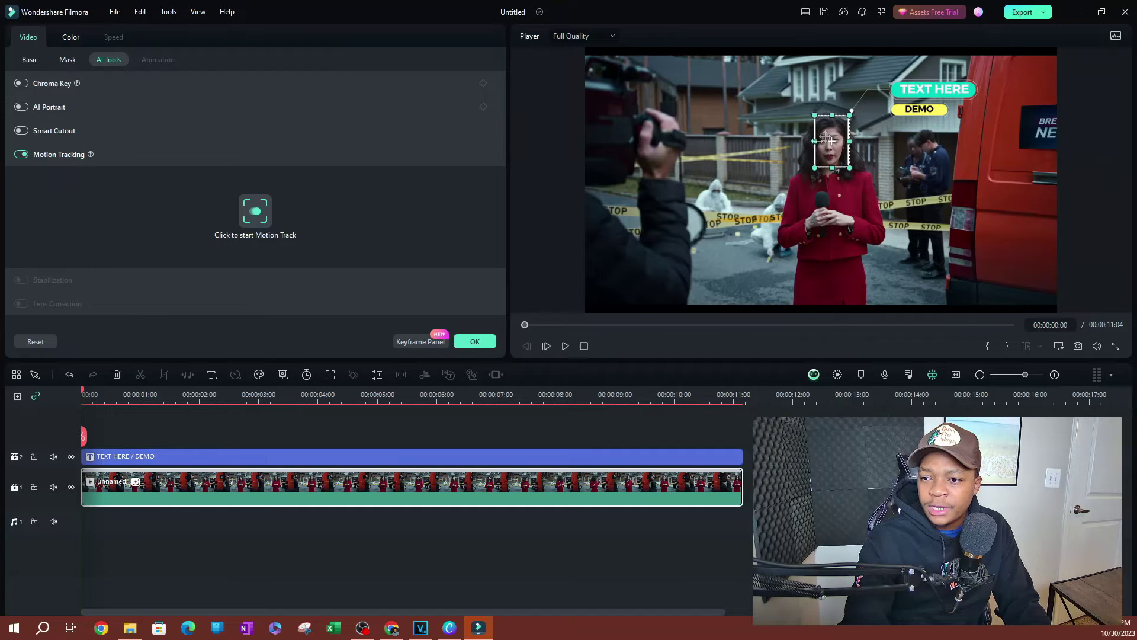
Run motion tracking with the refitted face box, then play back the tracked clip and return to the start.
left_click(262, 217)
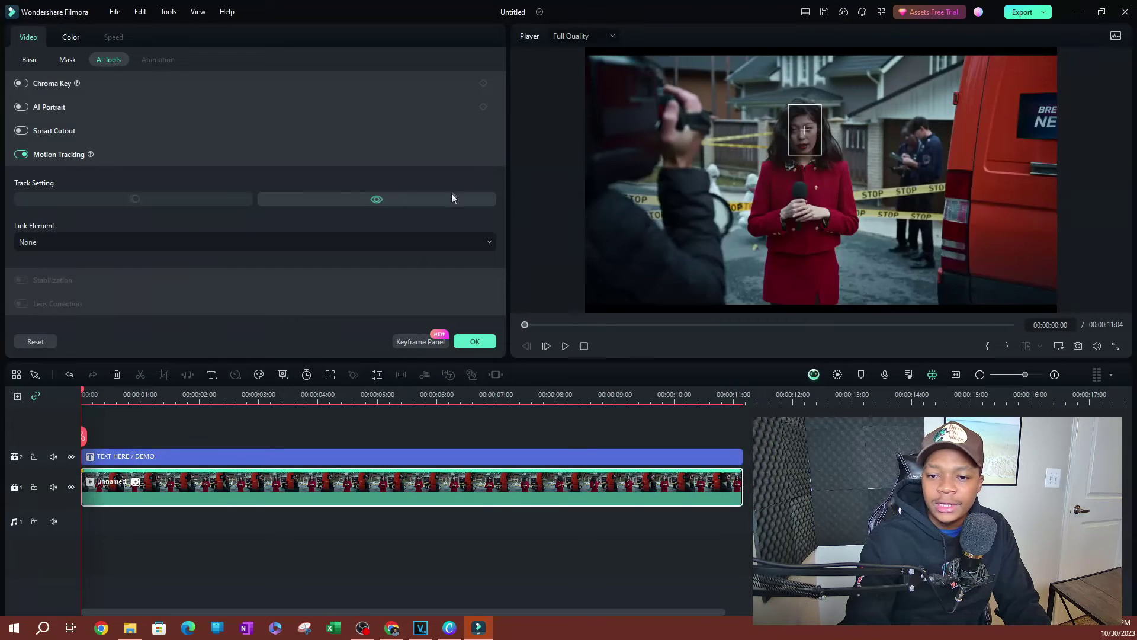
left_click(565, 346)
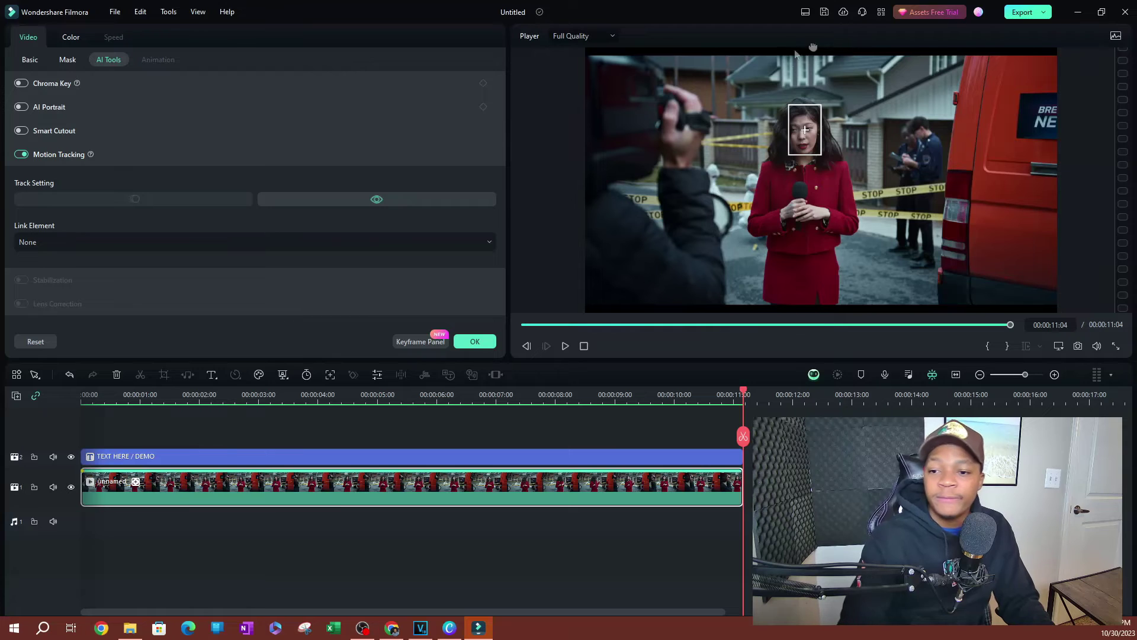
left_click_drag(745, 395, 83, 395)
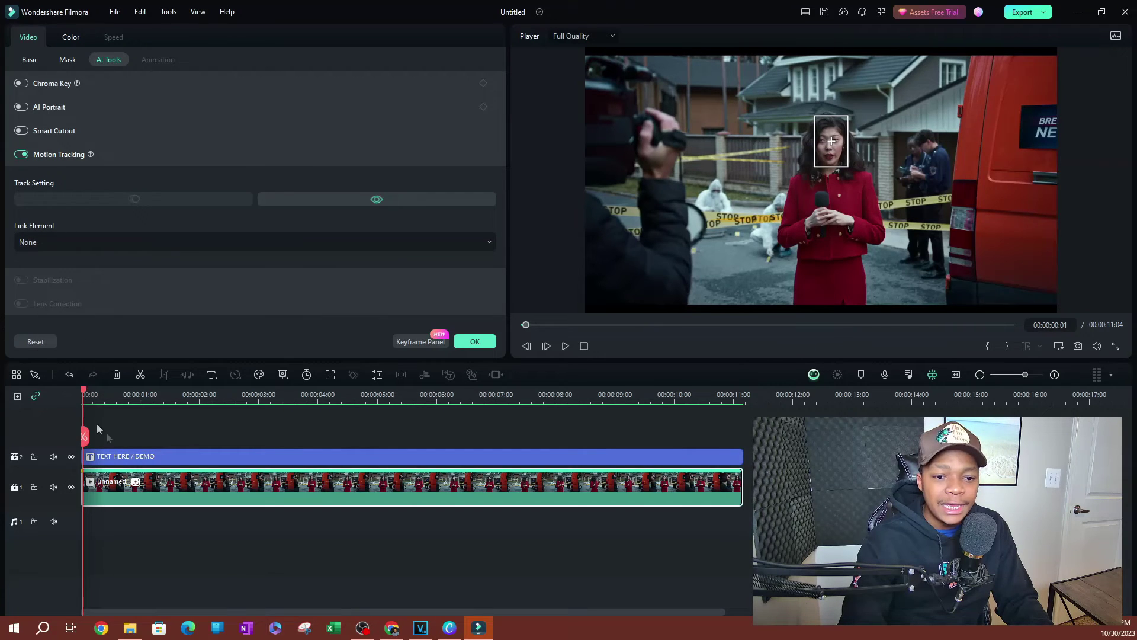
left_click_drag(84, 392, 76, 389)
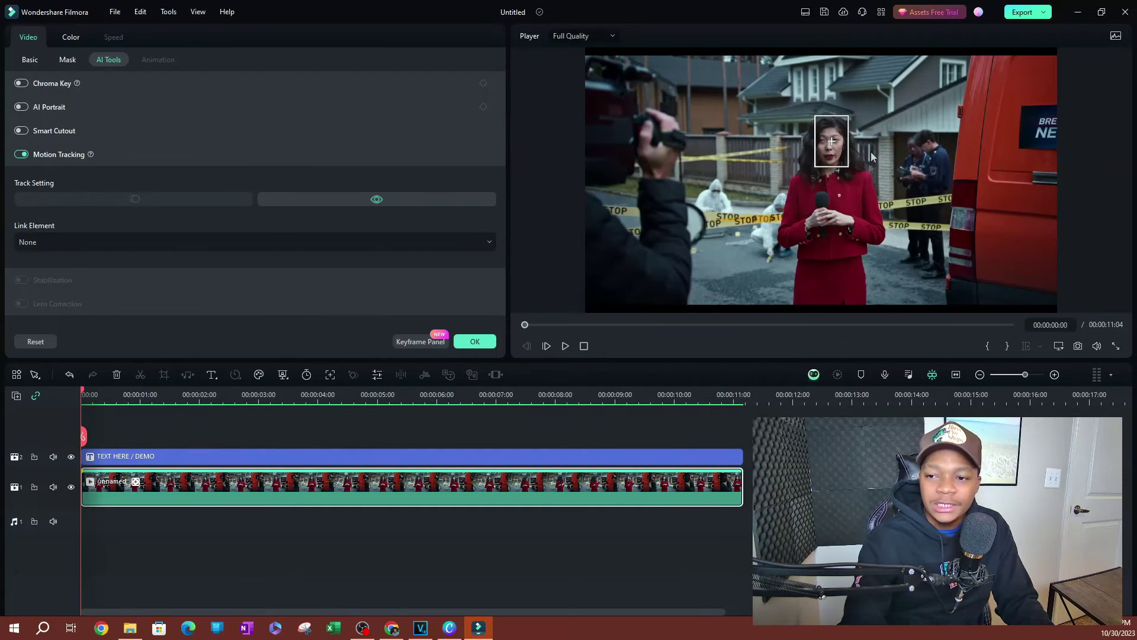
Link Callout 3 to the face track and play the clip to preview how the callout follows, returning to the start.
left_click(89, 243)
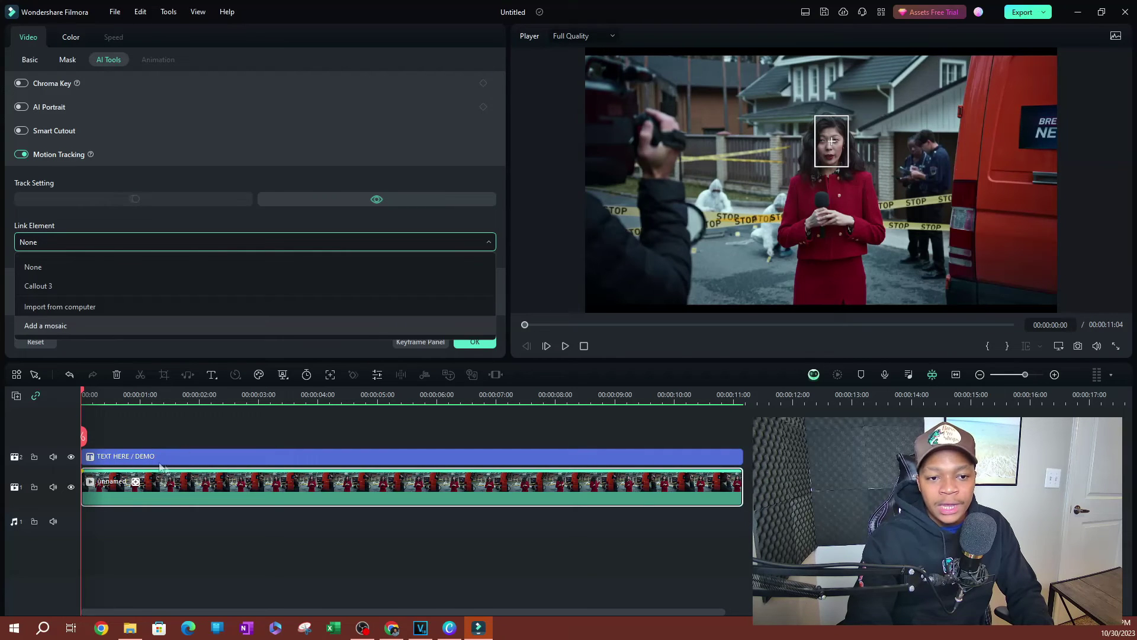
left_click(59, 287)
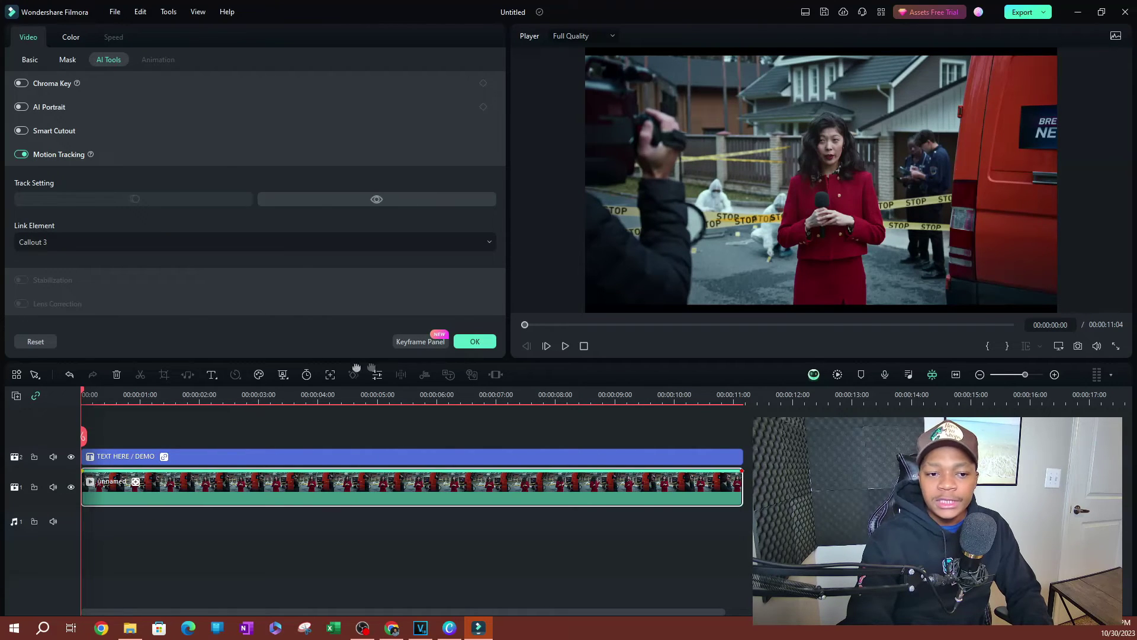
left_click(565, 346)
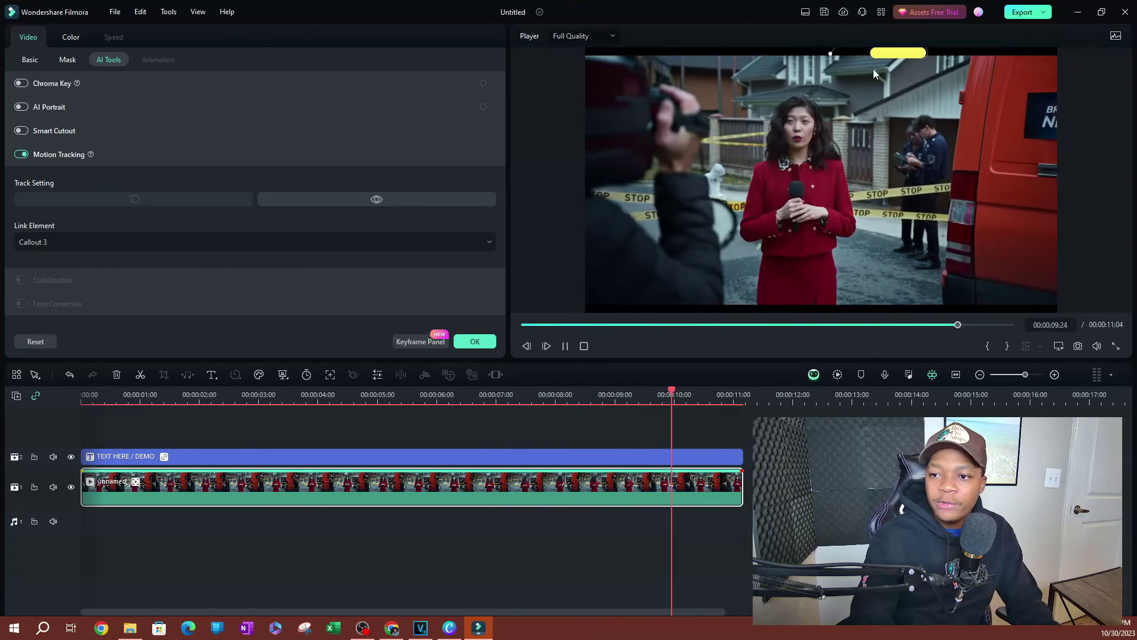
key("space")
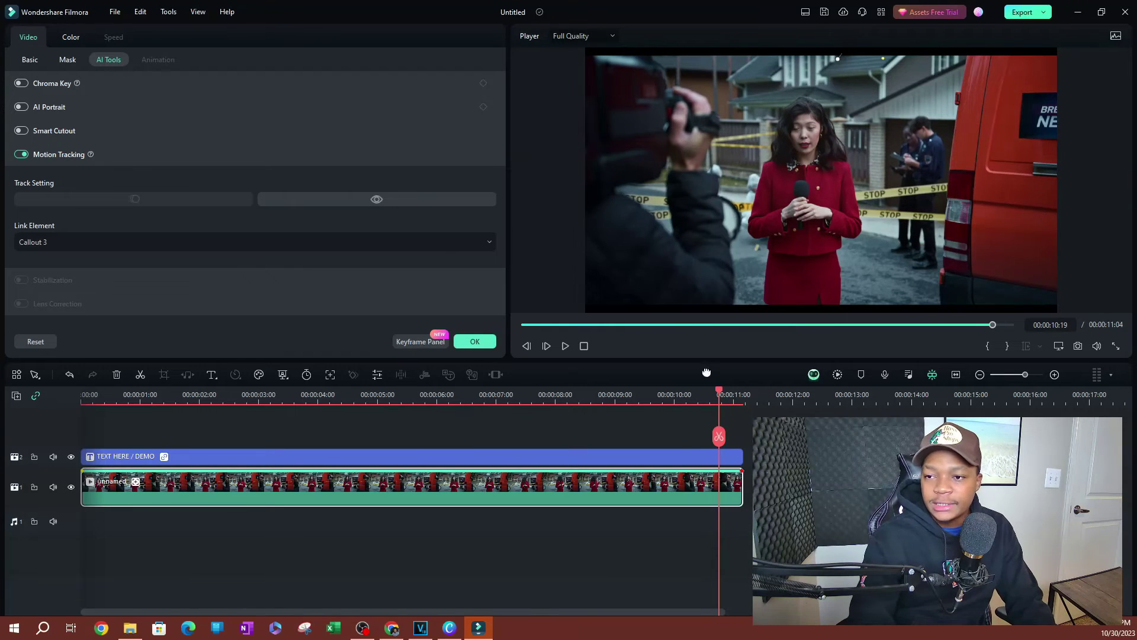
left_click_drag(716, 392, 83, 431)
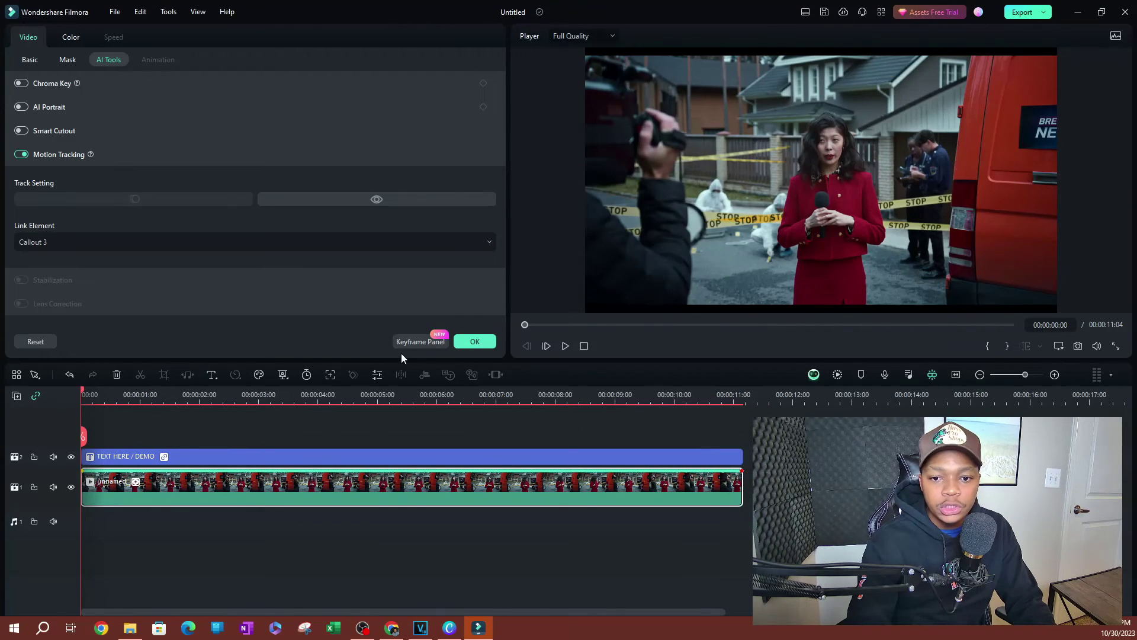
Reset the clip's face tracking and run Motion Tracking on the reporter's microphone with the tracking box fitted around it.
left_click(248, 487)
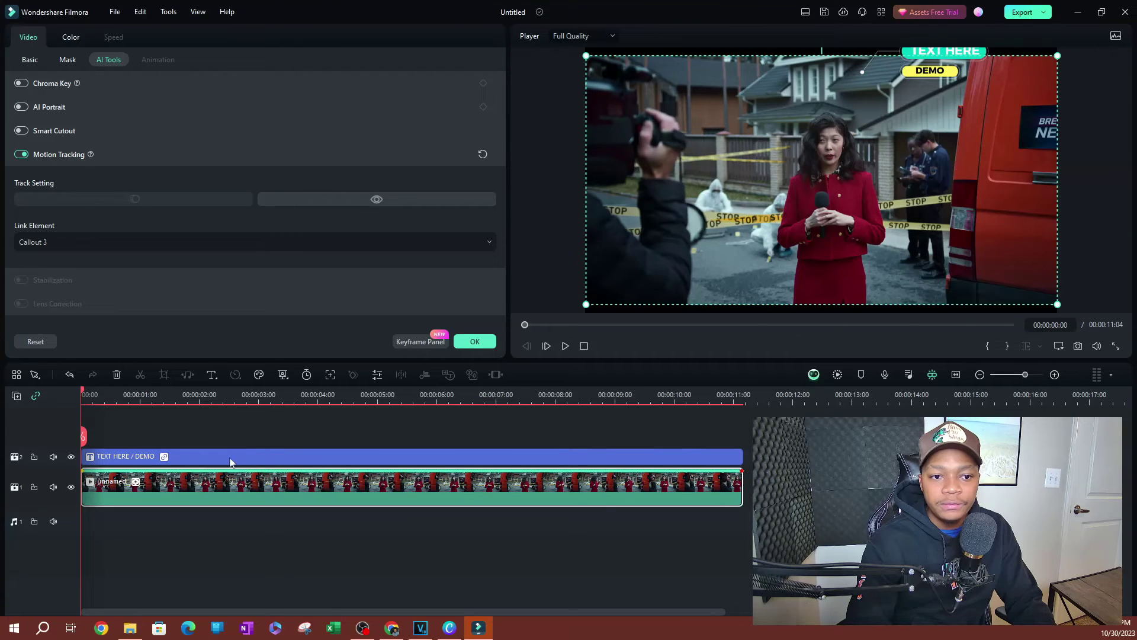
left_click(36, 342)
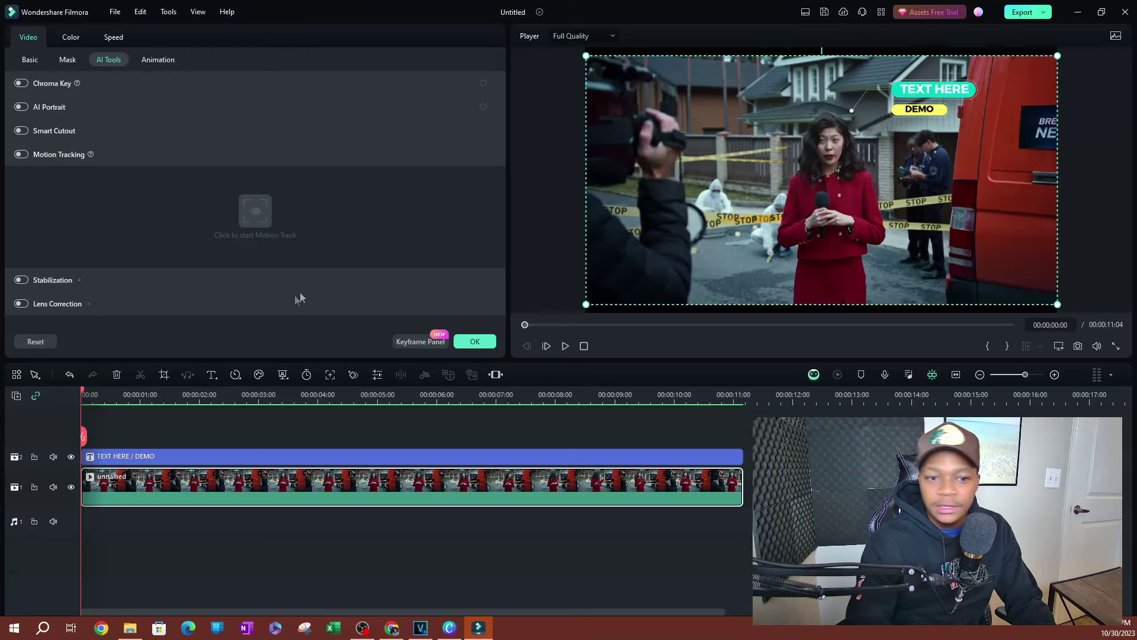
left_click(21, 154)
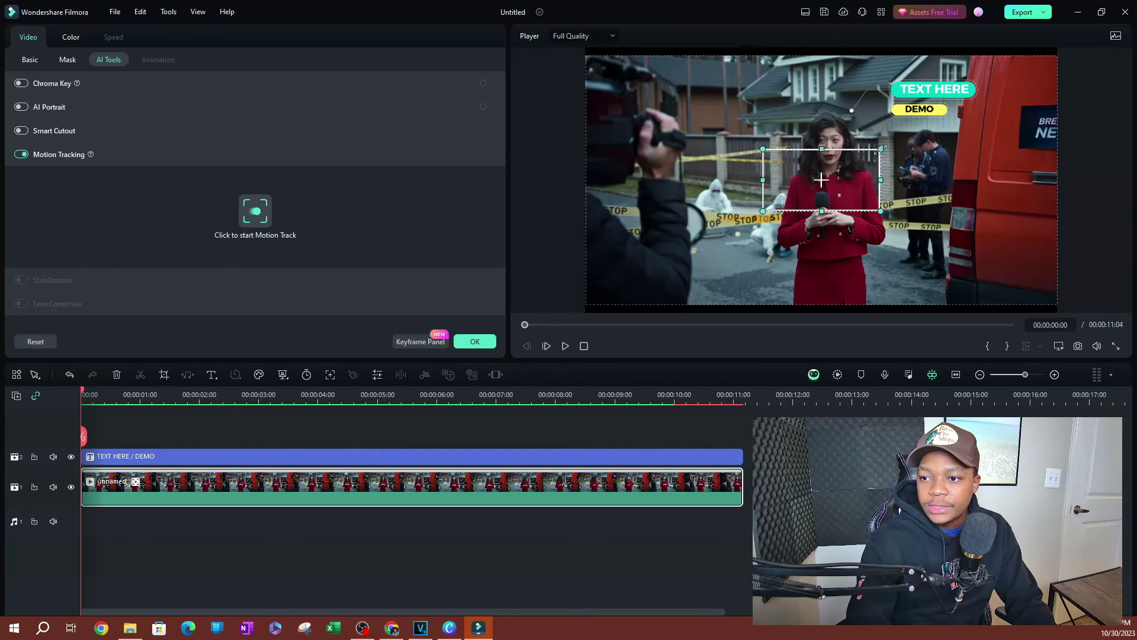
left_click_drag(858, 160, 835, 185)
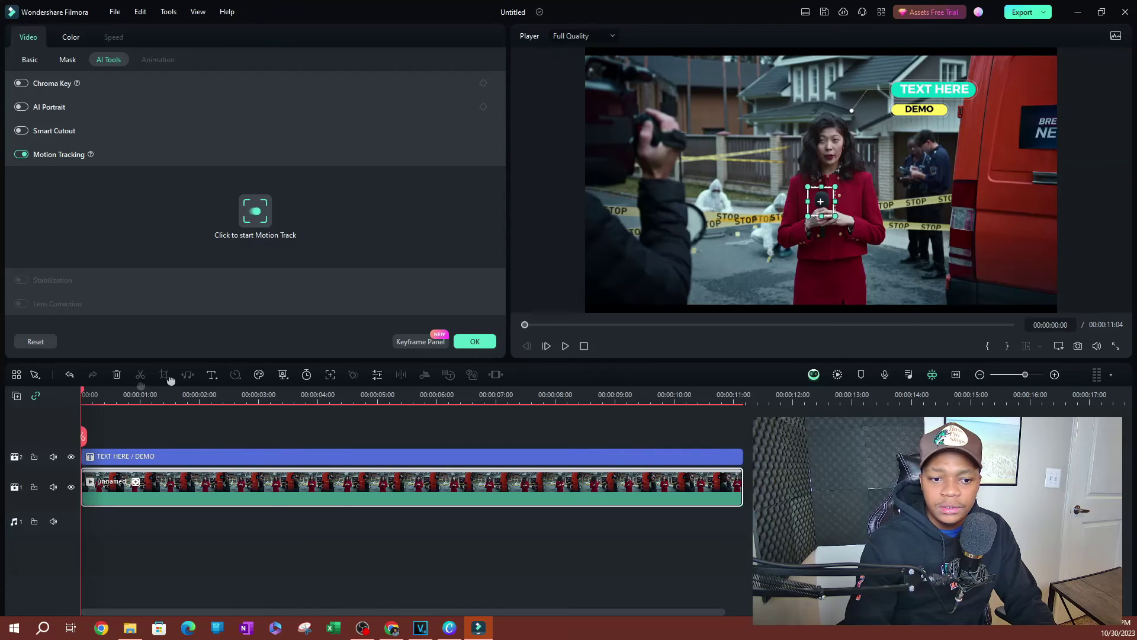
left_click(241, 214)
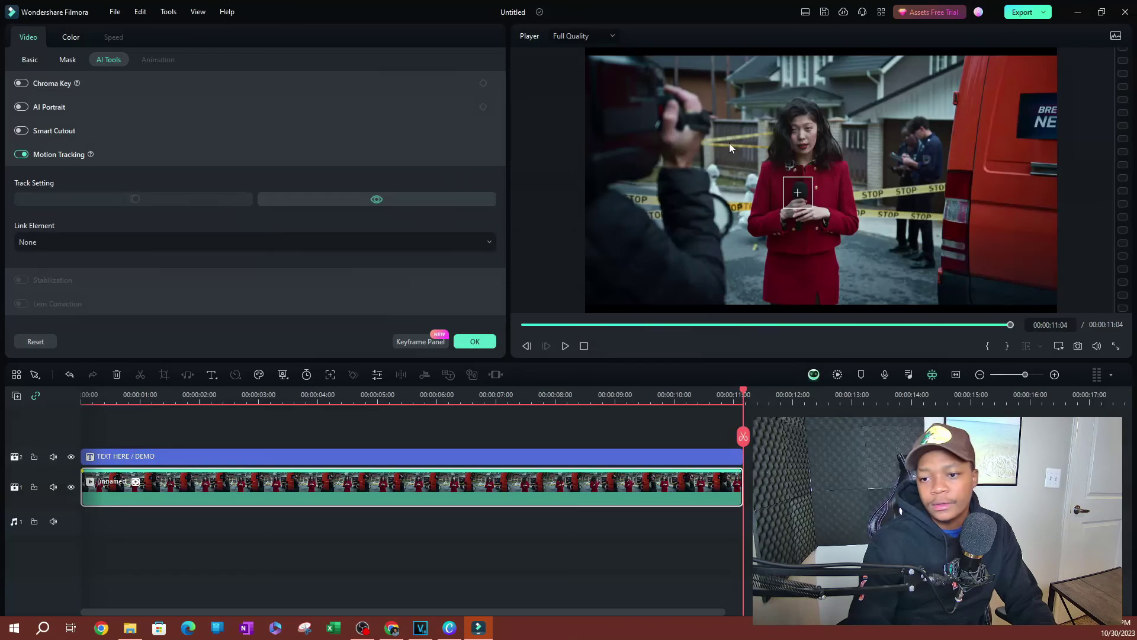
Link Callout 3 to the microphone track and preview the callout's movement, moving the playhead to 00:00:03:19.
left_click(79, 242)
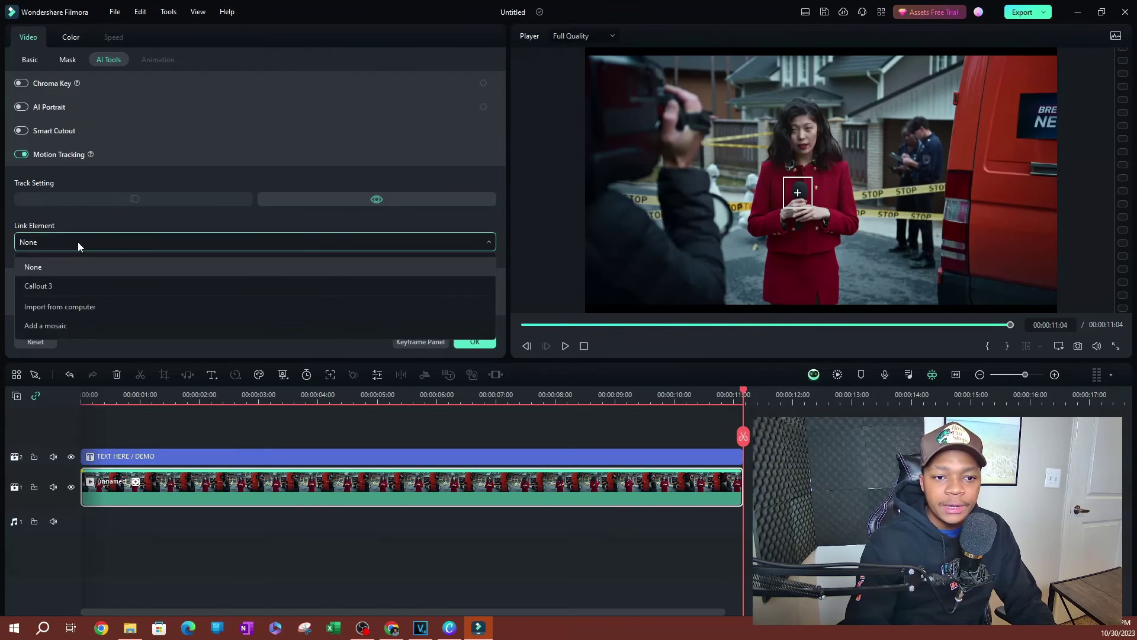
left_click(64, 287)
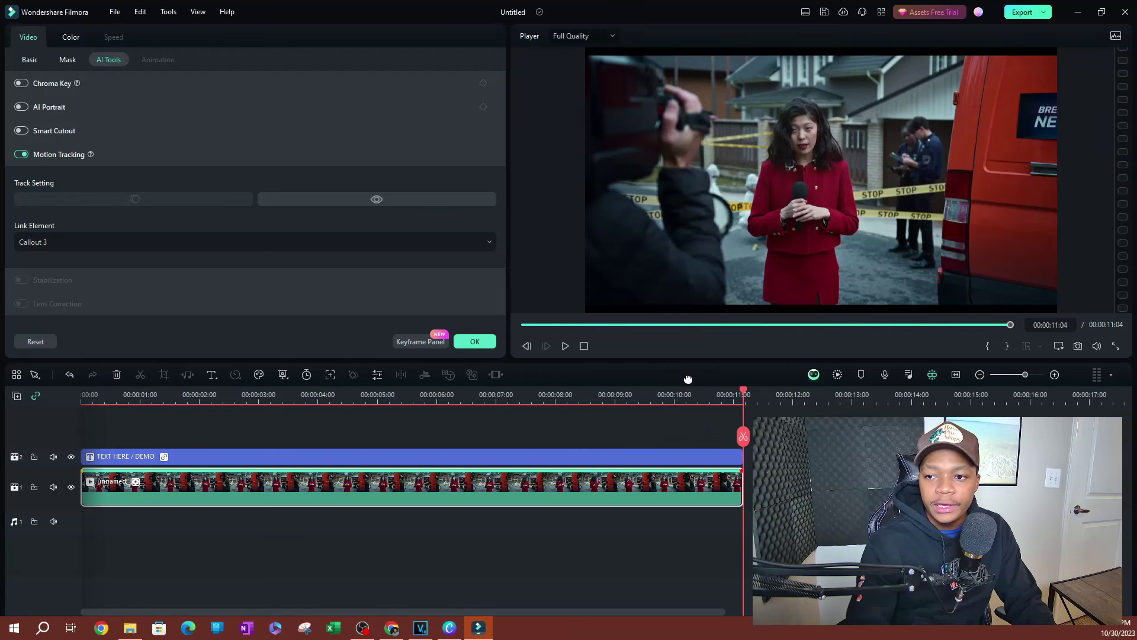
key("space")
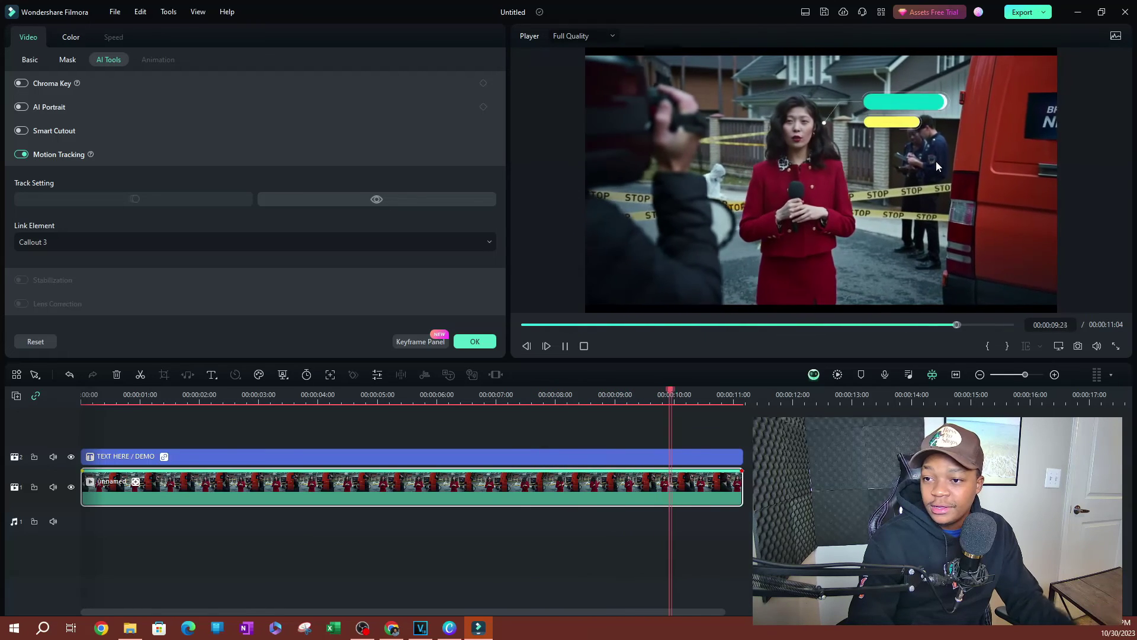
left_click(304, 393)
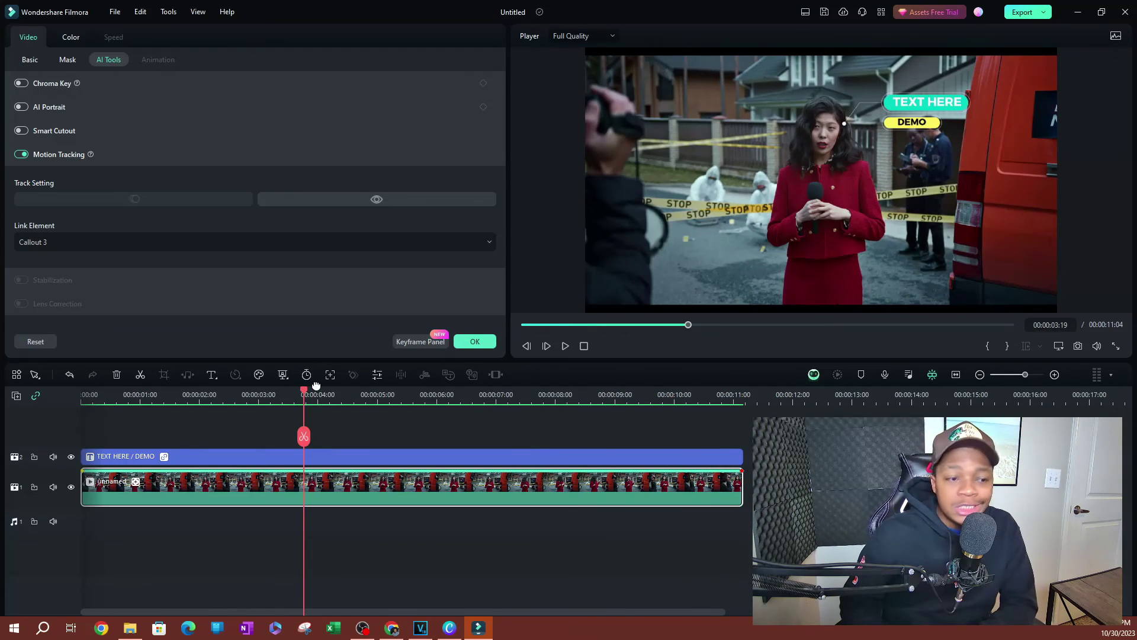